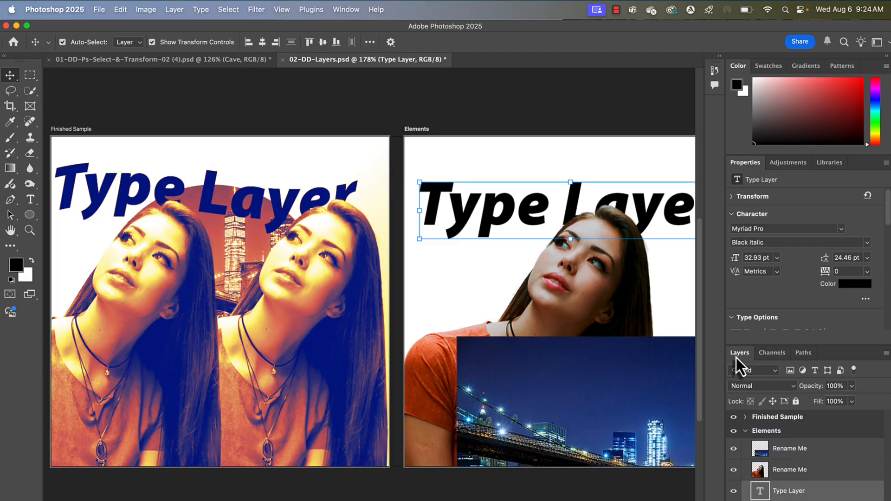
- Expand and inspect the layer structure of the Finished Sample and Elements artboards
left_click(748, 431)
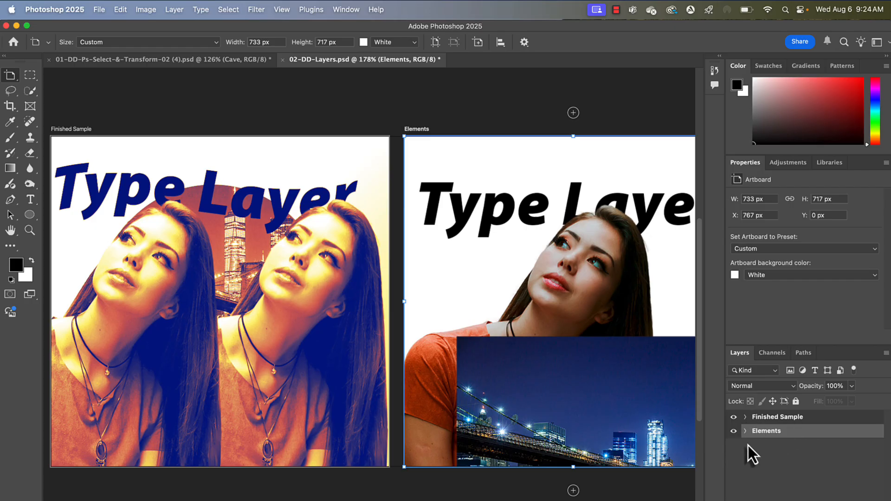
left_click(745, 417)
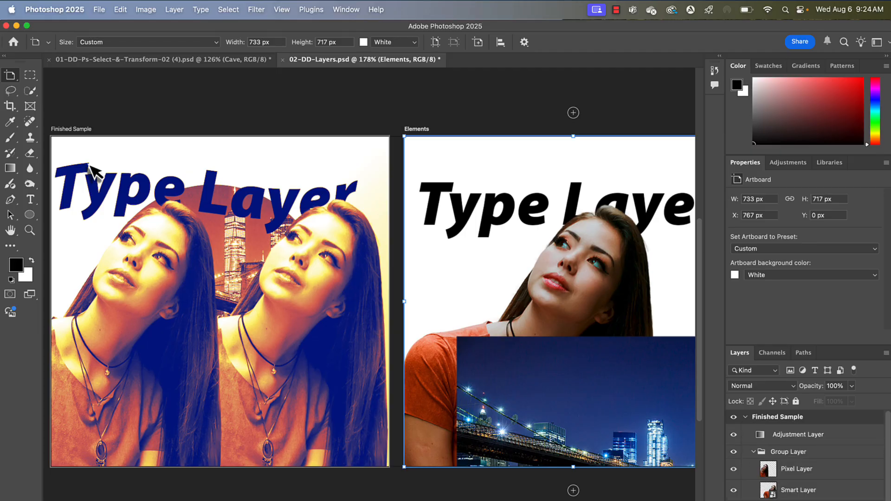
scroll(766, 484, "down", 3)
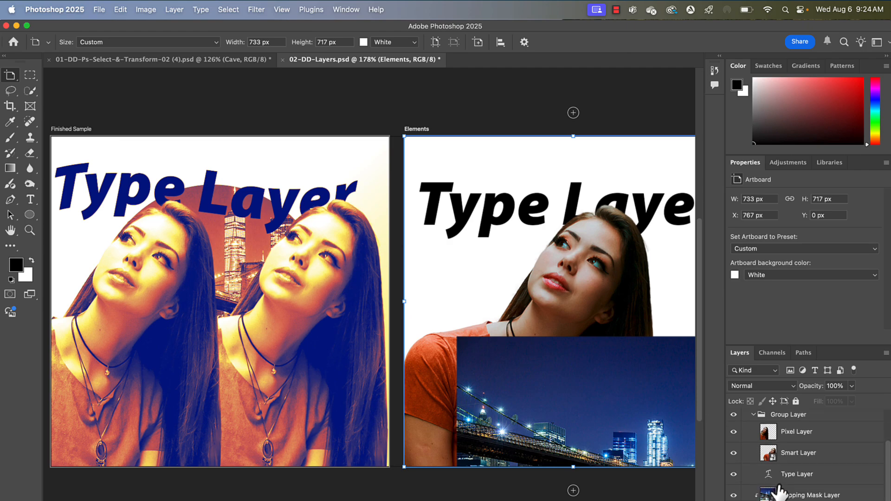
scroll(782, 487, "up", 3)
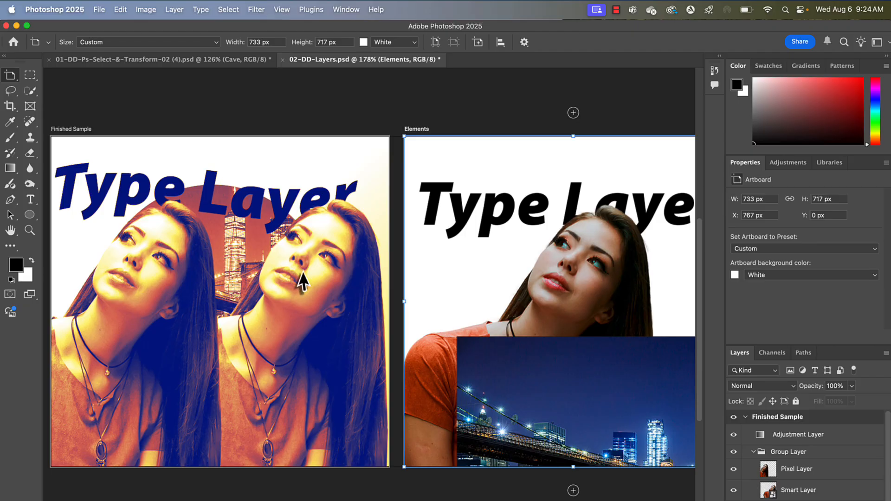
left_click(751, 420)
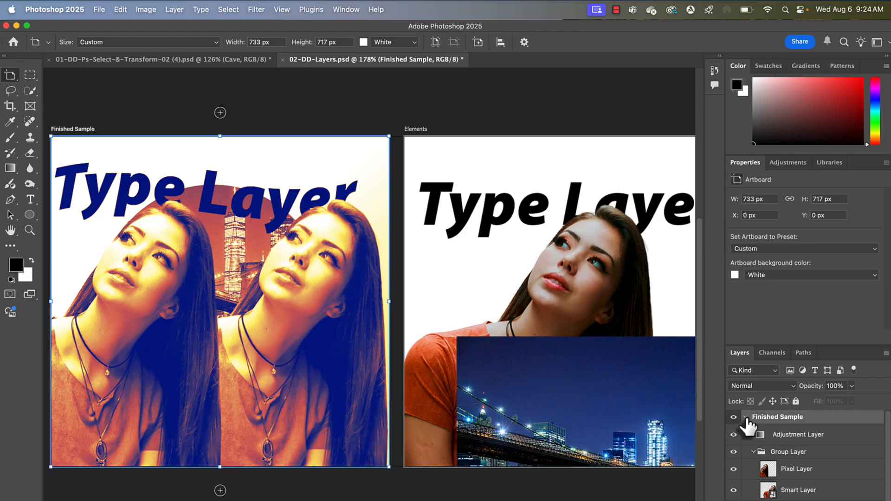
left_click(746, 417)
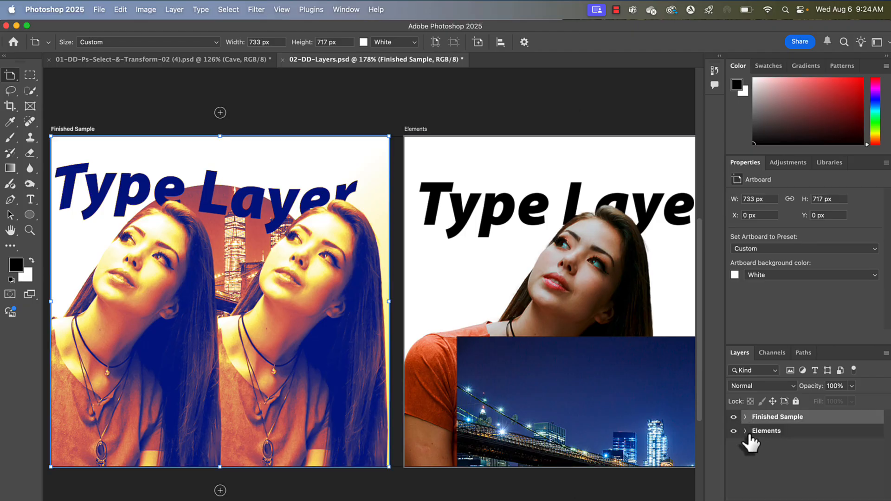
left_click(745, 418)
left_click(746, 417)
- Hide the Finished Sample artboard to work on the Elements artboard alone
left_click(734, 417)
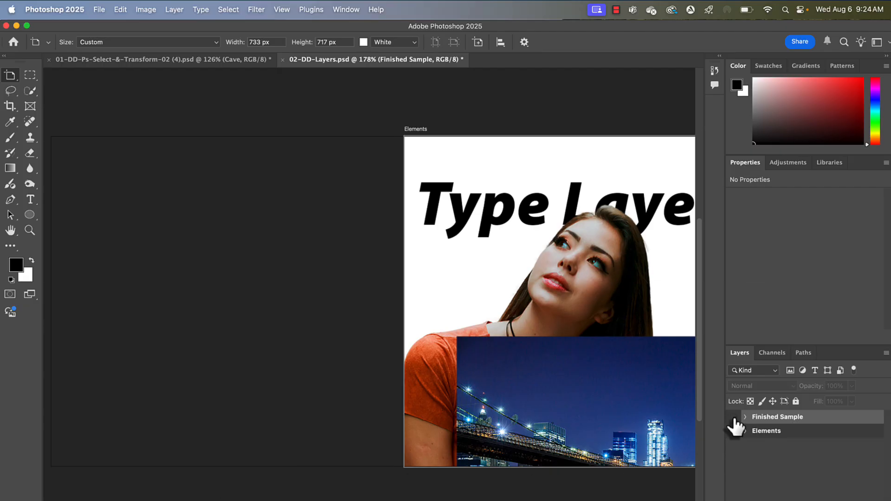
scroll(486, 361, "right", 5)
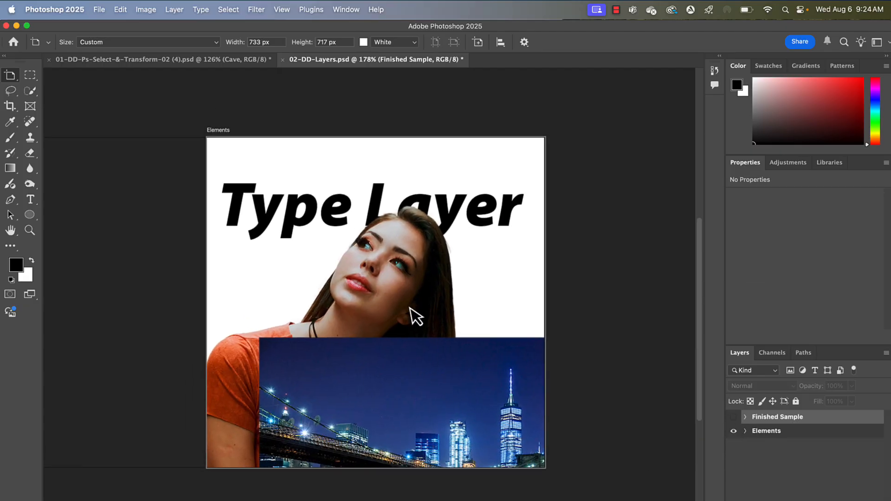
scroll(402, 297, "up", 5)
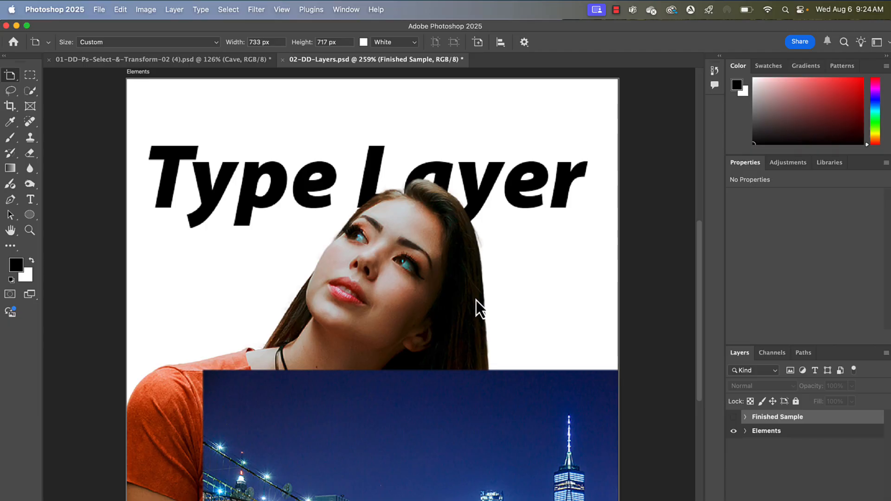
- Move the Type Layer to the top of the Elements group's layer stack
key("v")
left_click(470, 409)
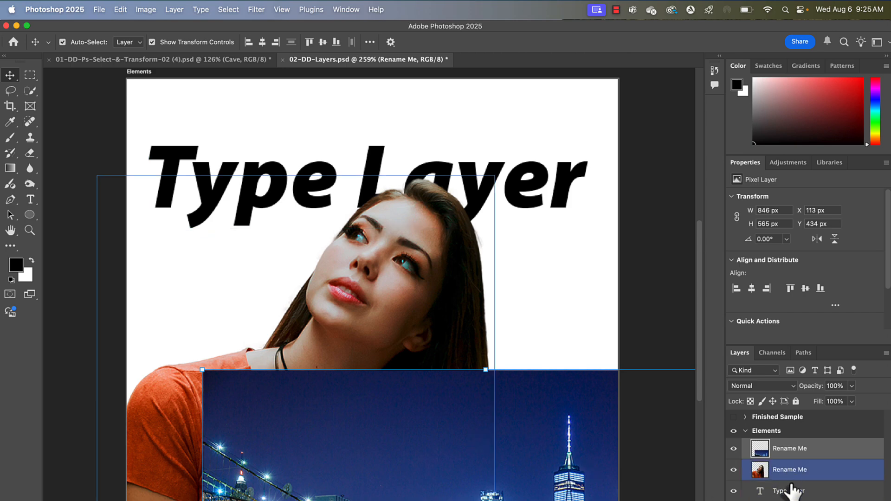
left_click_drag(789, 490, 795, 447)
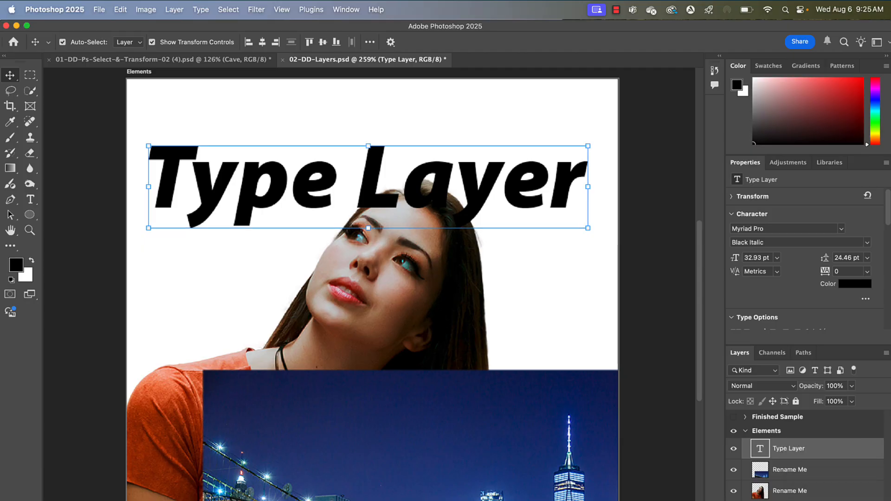
- Rename the bottom Rename Me layer, holding the woman's photo, to model
double_click(786, 493)
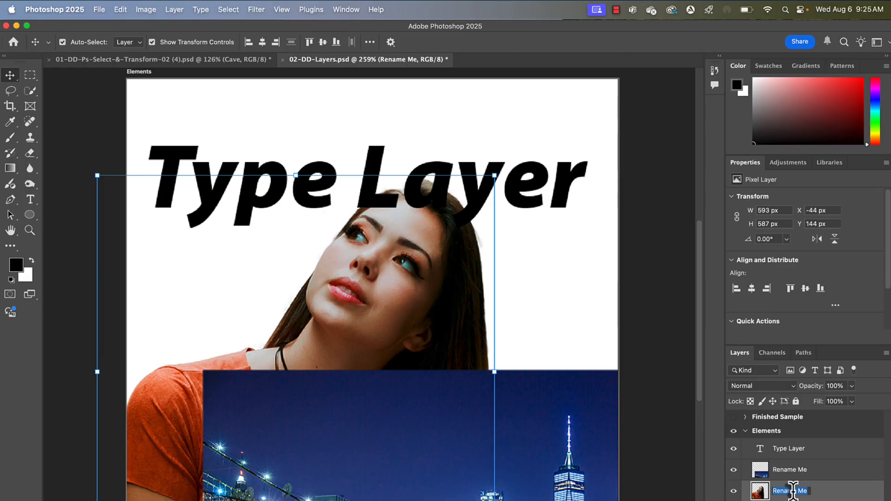
type("model")
key("Return")
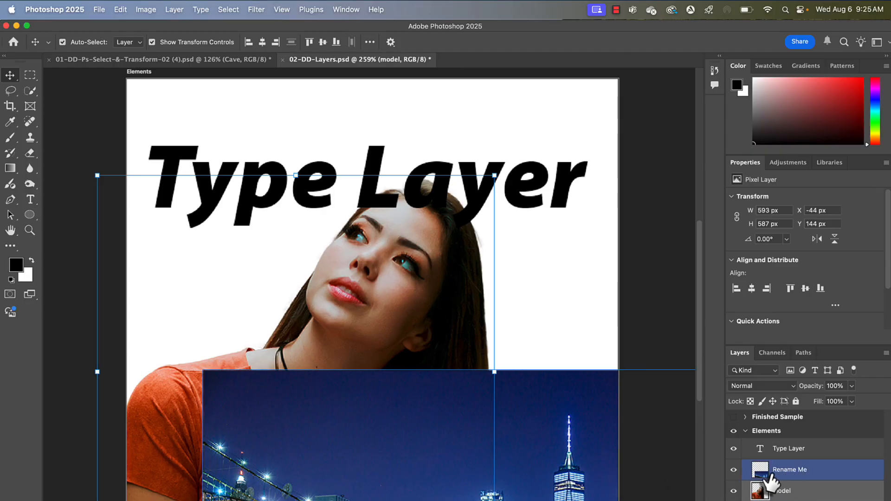
- Rename the remaining Rename Me layer, holding the city photo, to city
double_click(785, 471)
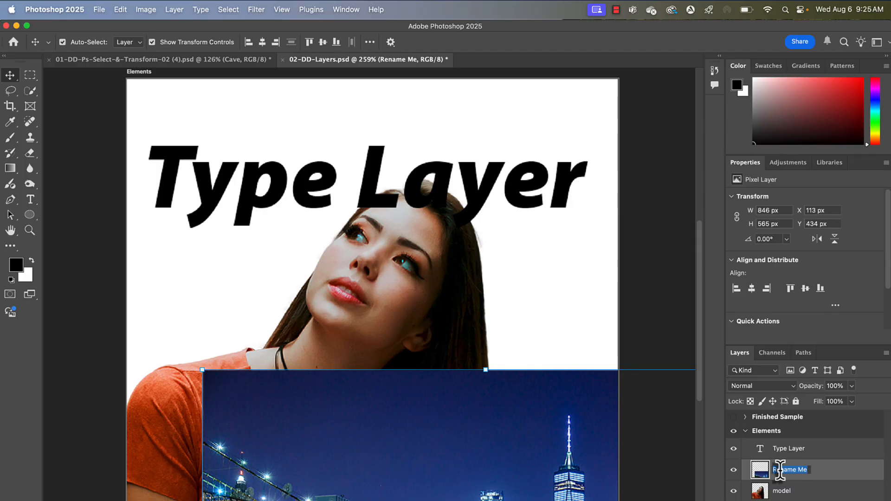
type("city")
key("Return")
- Move the Type Layer to the bottom of the Elements group, below model
left_click(464, 183)
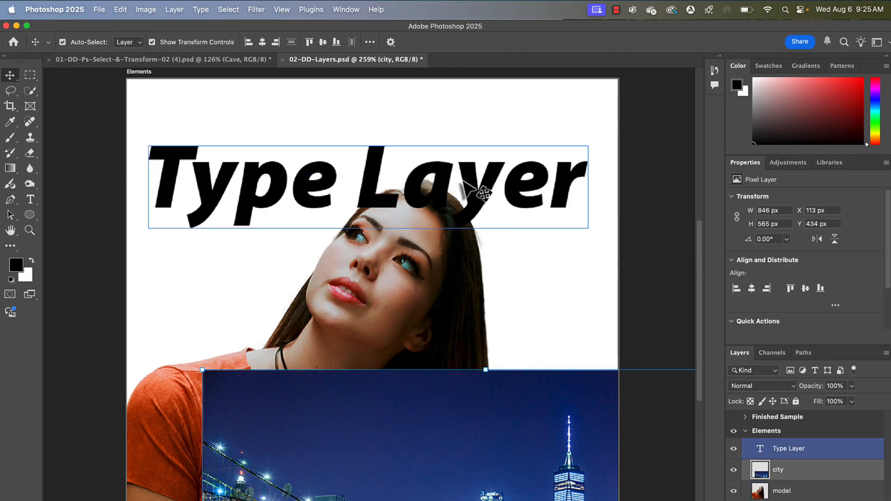
left_click(761, 492)
left_click_drag(808, 451, 811, 496)
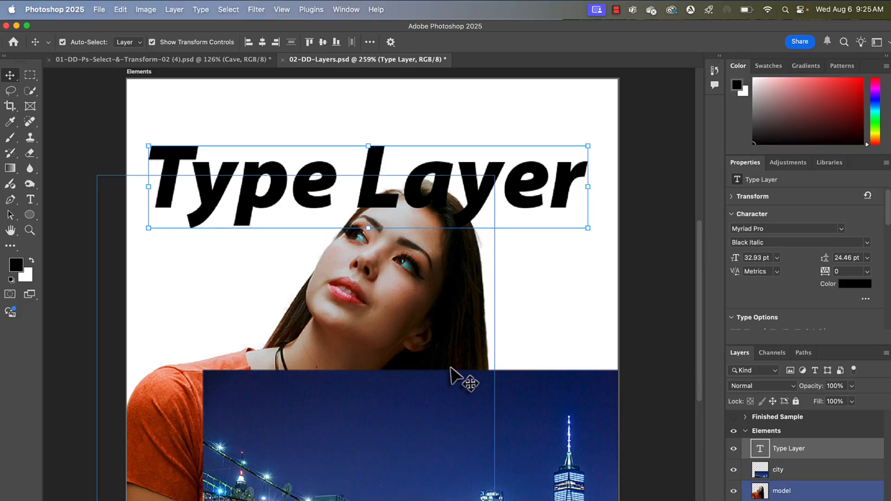
left_click_drag(786, 448, 786, 492)
- Move the city photo slightly up and to the left on the artboard
left_click(734, 470)
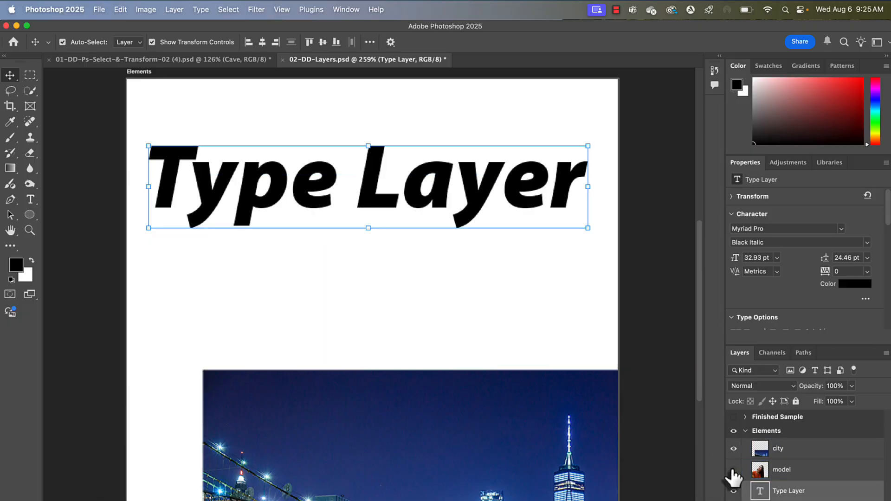
left_click(734, 470)
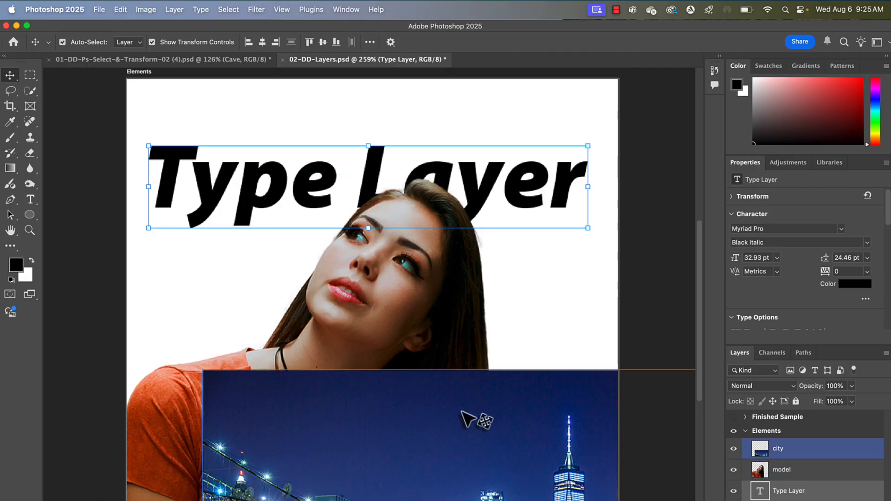
mouse_move(478, 409)
left_mouse_down()
mouse_move(441, 398)
mouse_move(464, 406)
left_mouse_up()
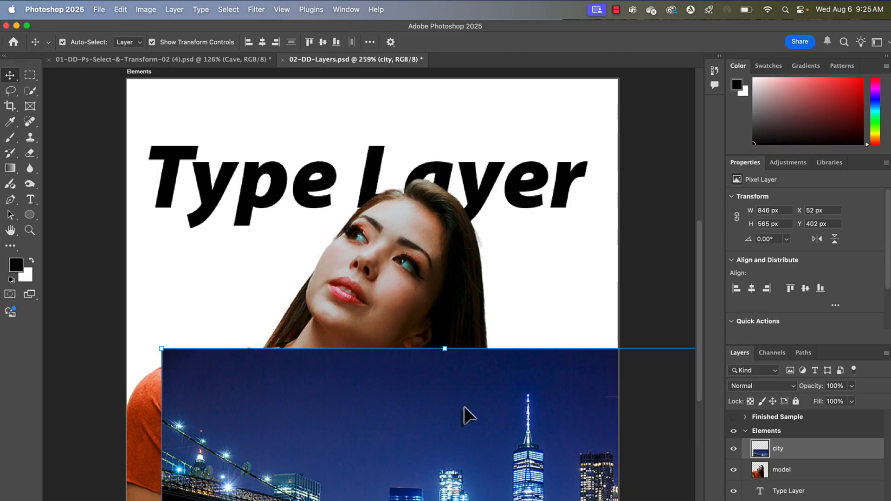
- Select the Ellipse tool and set its stroke to none, keeping a black fill
left_click(31, 215)
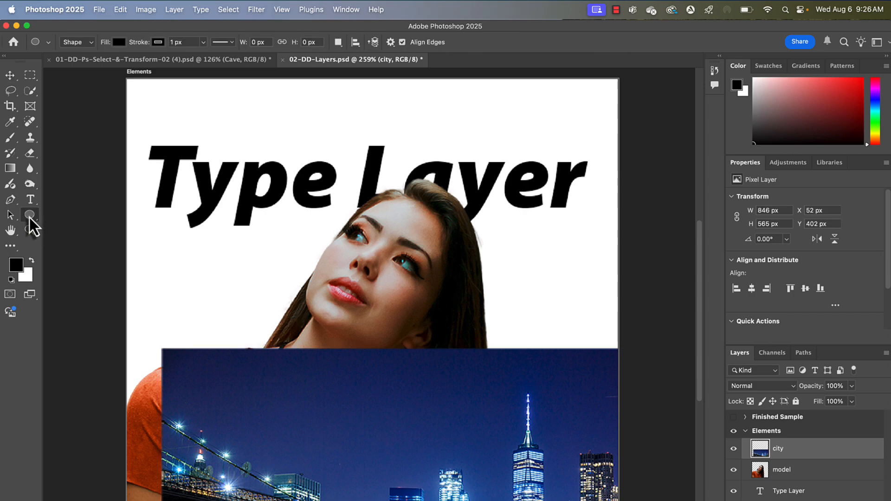
right_click(29, 217)
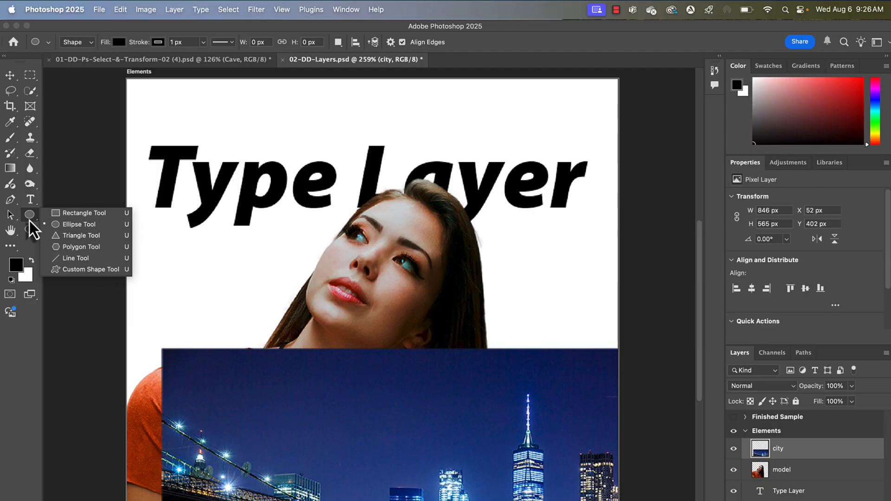
left_click(59, 227)
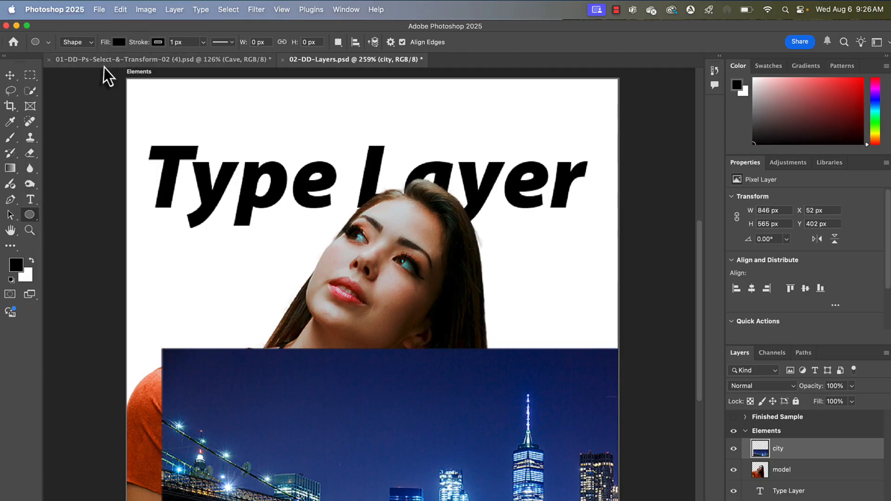
left_click(158, 46)
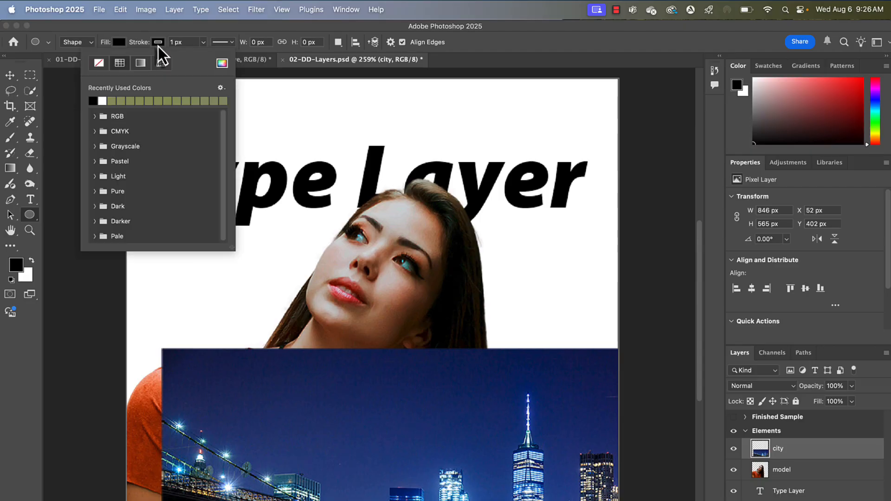
left_click(97, 63)
left_click(122, 43)
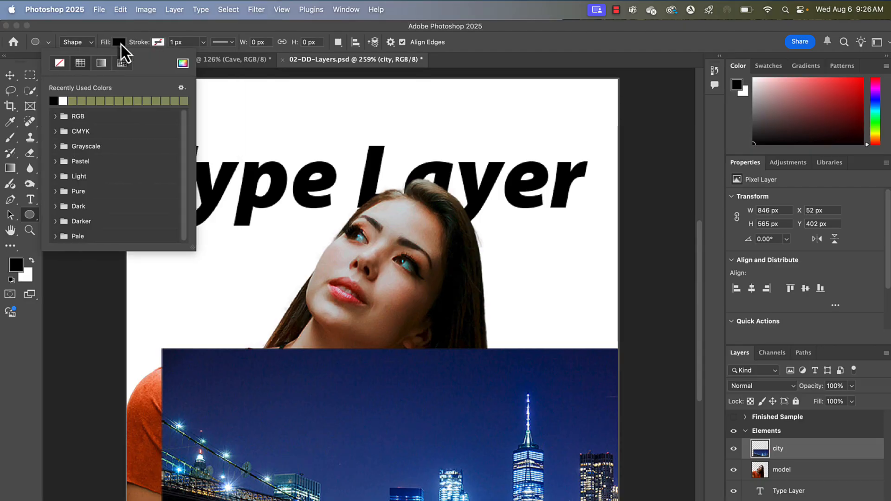
left_click(120, 43)
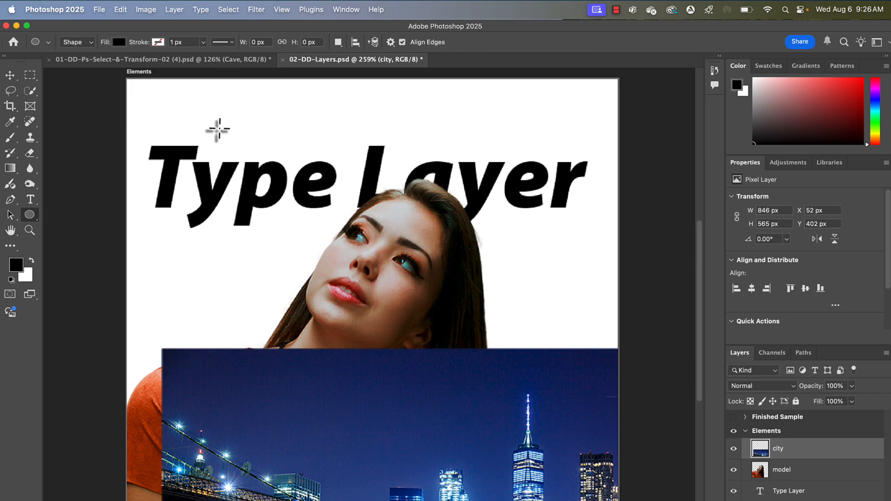
- Draw a circle about 420 px in diameter over the type and model, then return to the Move tool
left_click_drag(225, 132, 508, 476)
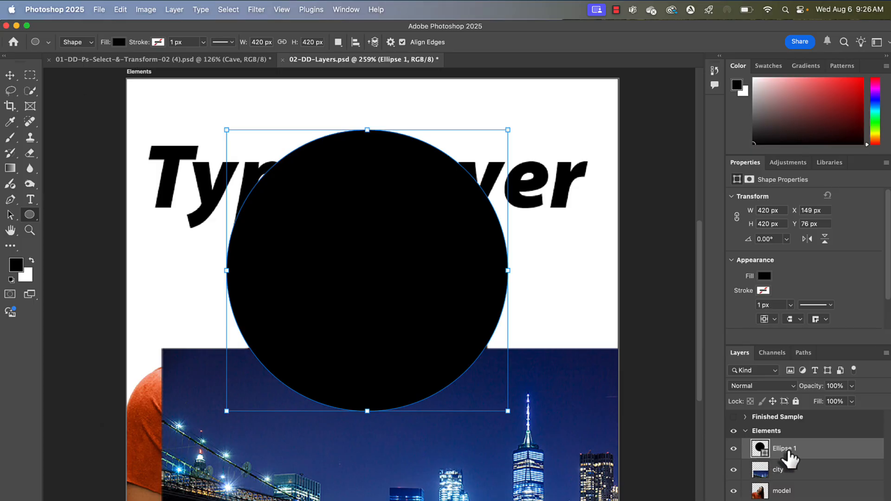
left_click(10, 74)
left_click(10, 215)
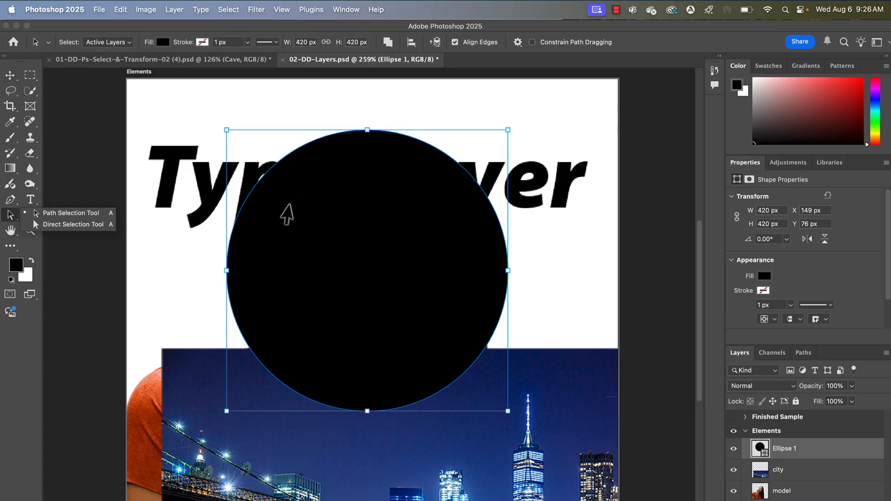
left_click(10, 75)
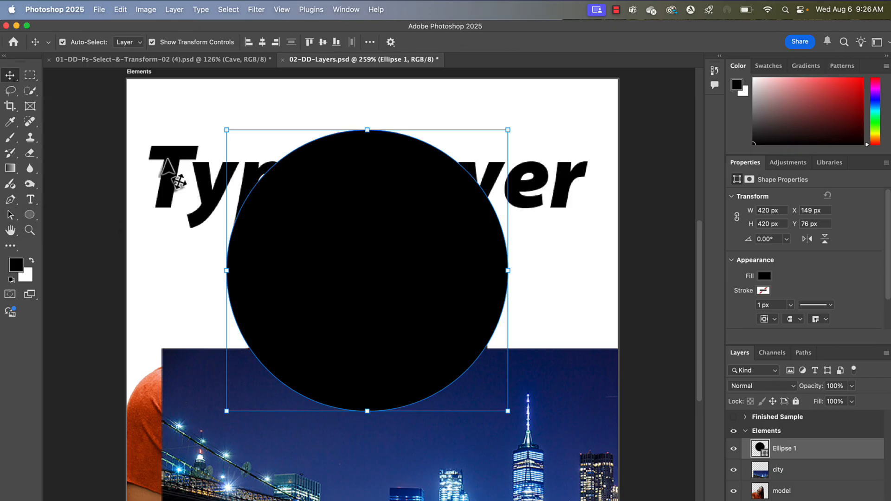
- Move the circle lower behind the model's head and drag the Ellipse 1 layer down below the Type Layer
left_click_drag(410, 258, 432, 333)
left_click_drag(796, 458, 790, 497)
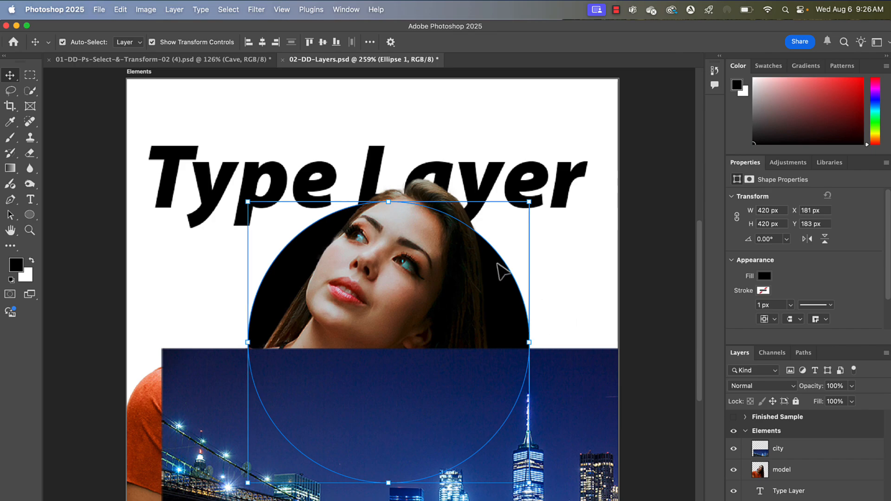
mouse_move(502, 278)
left_mouse_down()
mouse_move(596, 322)
mouse_move(459, 310)
mouse_move(495, 294)
mouse_move(498, 280)
left_mouse_up()
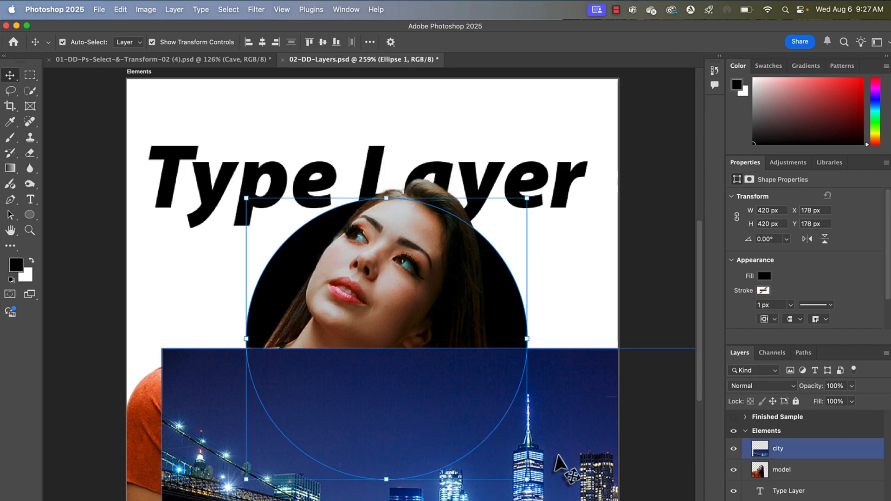
- Move the city photo up so it covers most of the artboard
left_click(581, 436)
left_click_drag(579, 440, 509, 241)
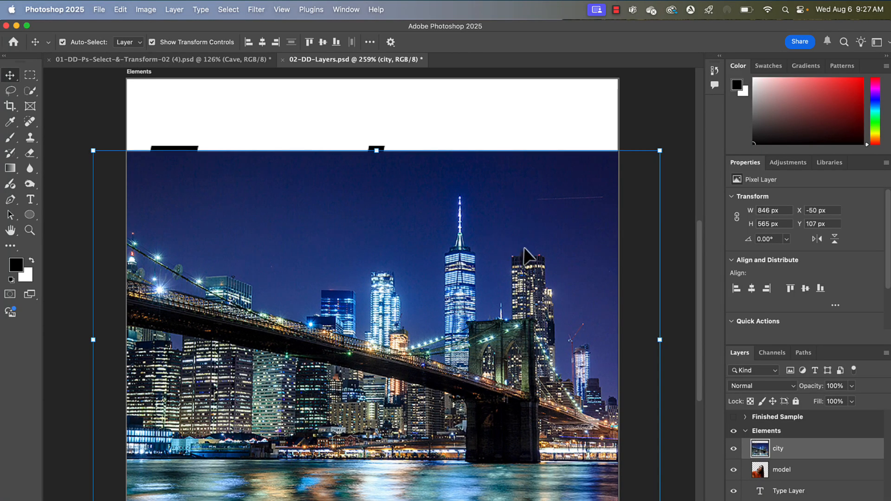
- Move the city layer to the bottom of the stack and shift the type up about 47 px
left_click_drag(791, 452, 788, 496)
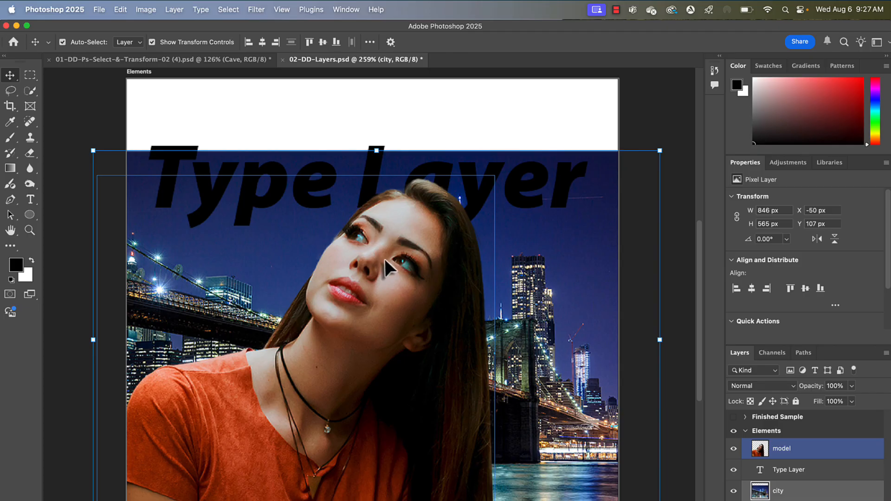
left_click_drag(524, 202, 522, 171)
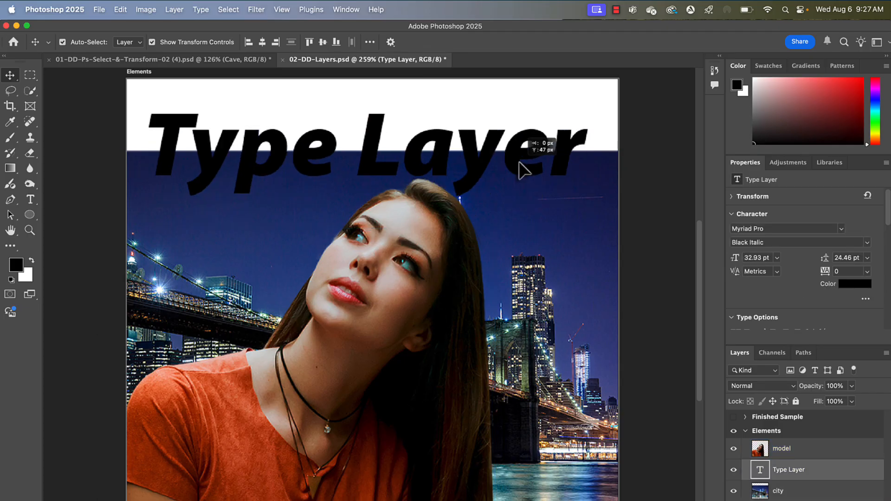
- Hide the model and Type Layer layers to view the city photo alone
left_click(734, 448)
left_click(734, 469)
left_click(733, 470)
left_click(570, 470)
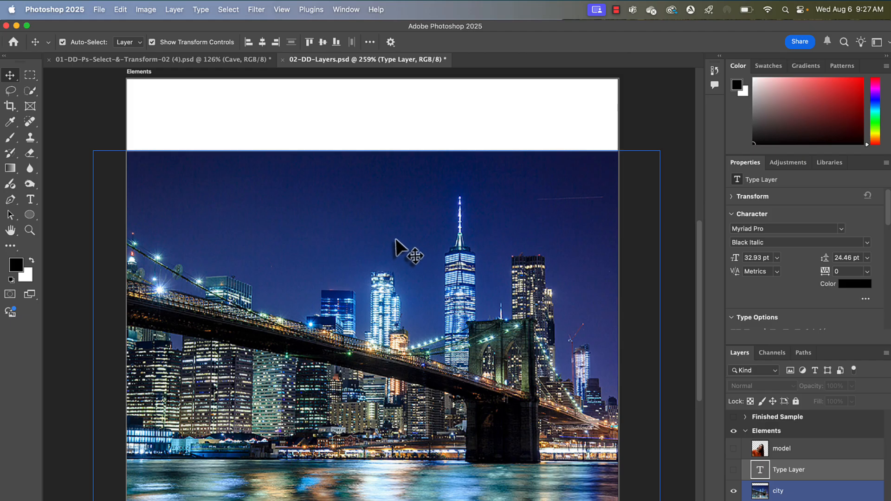
- Nudge the city photo slightly up and left to about X -65 px, Y 98 px
left_click(395, 333)
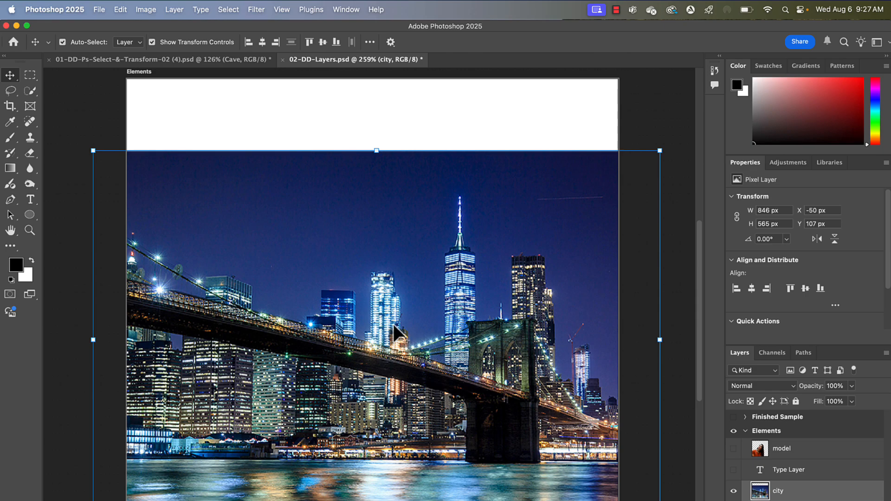
left_click(734, 491)
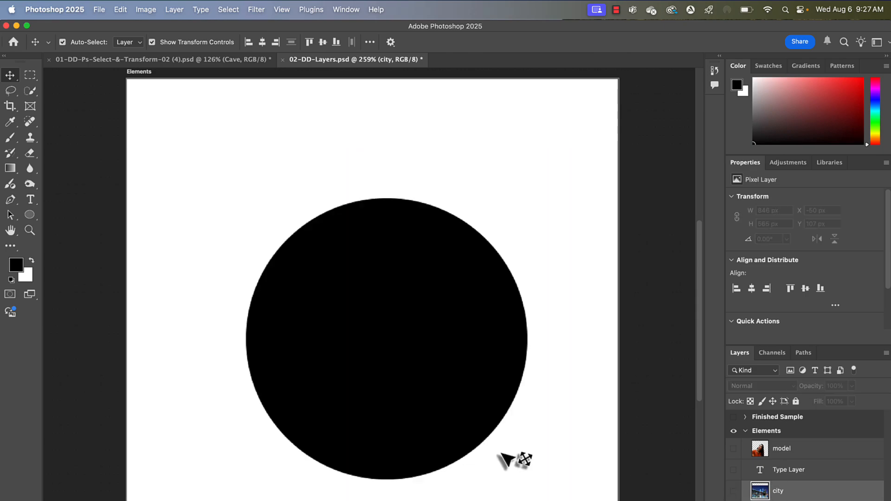
left_click(734, 491)
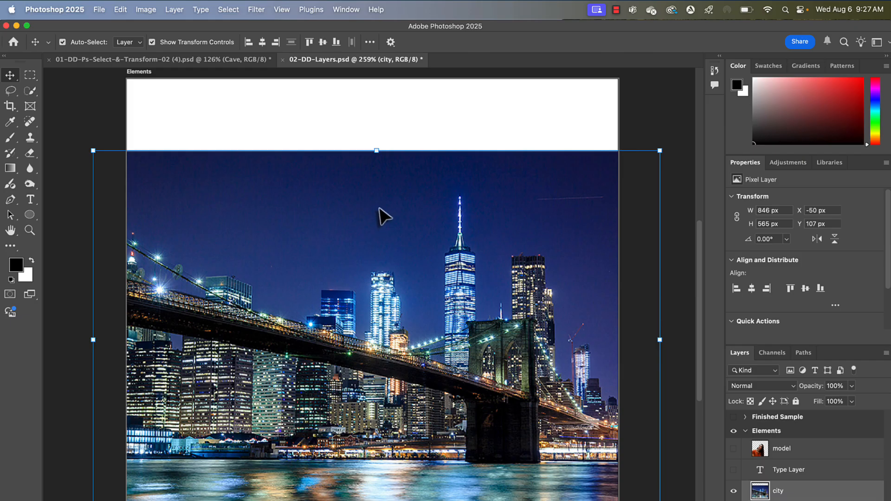
mouse_move(378, 210)
left_mouse_down()
mouse_move(509, 484)
mouse_move(343, 215)
mouse_move(370, 198)
left_mouse_up()
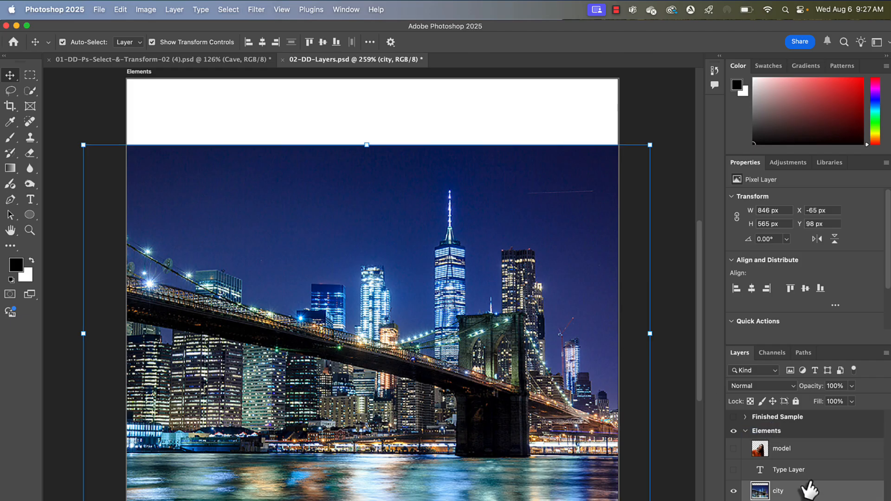
- Clip the city photo into the circle with a clipping mask and slide it left inside the circle
right_click(830, 495)
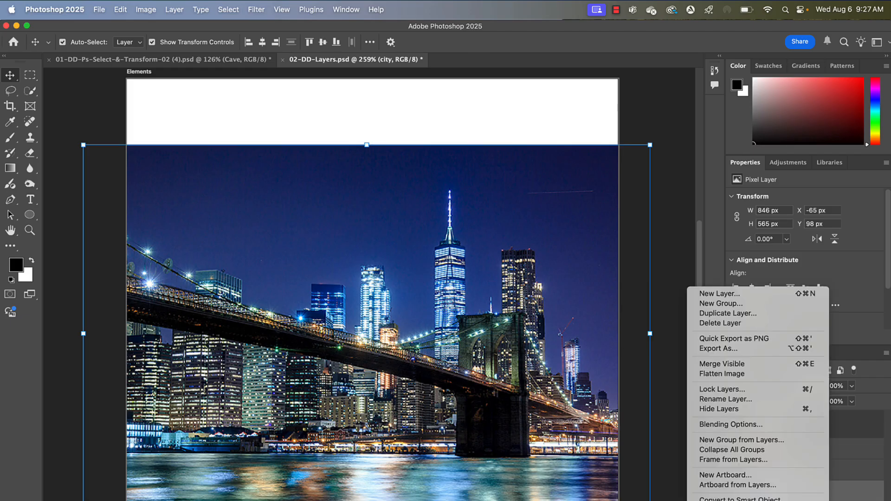
left_click(739, 500)
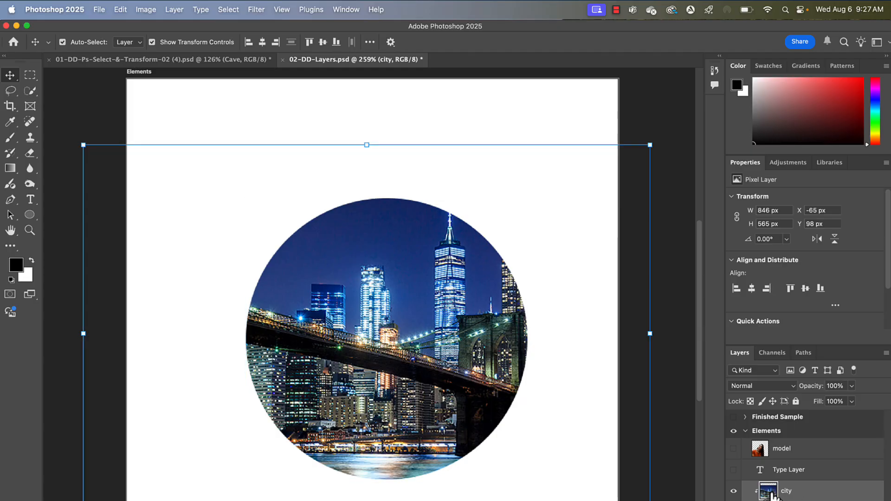
left_click_drag(420, 327, 336, 327)
- Scale the circle up to about 536 px wide and high
left_click(342, 312)
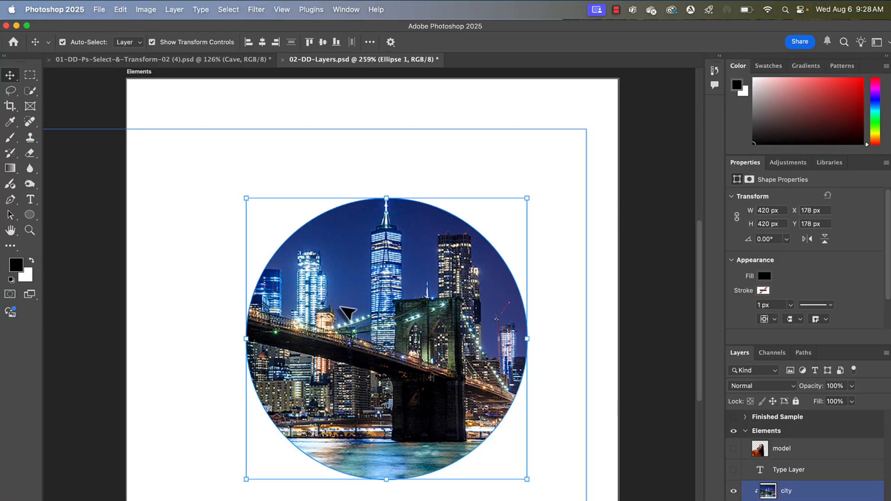
left_click_drag(263, 261, 218, 157)
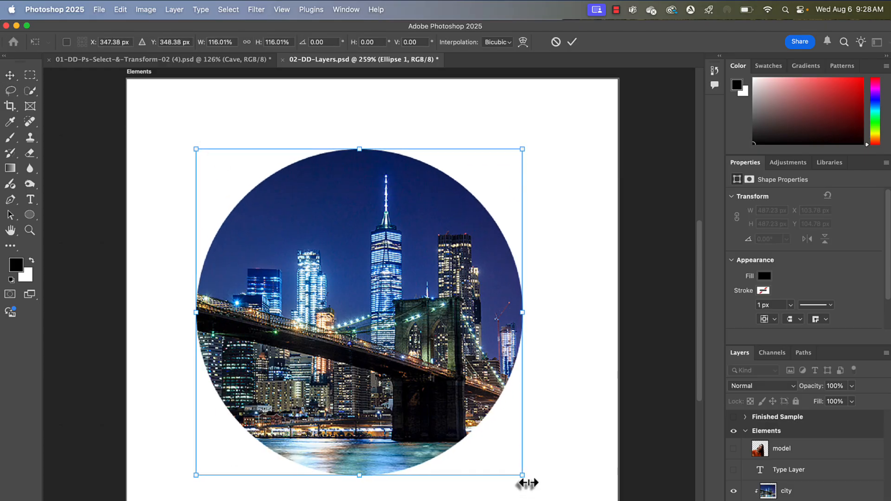
left_click_drag(524, 478, 556, 500)
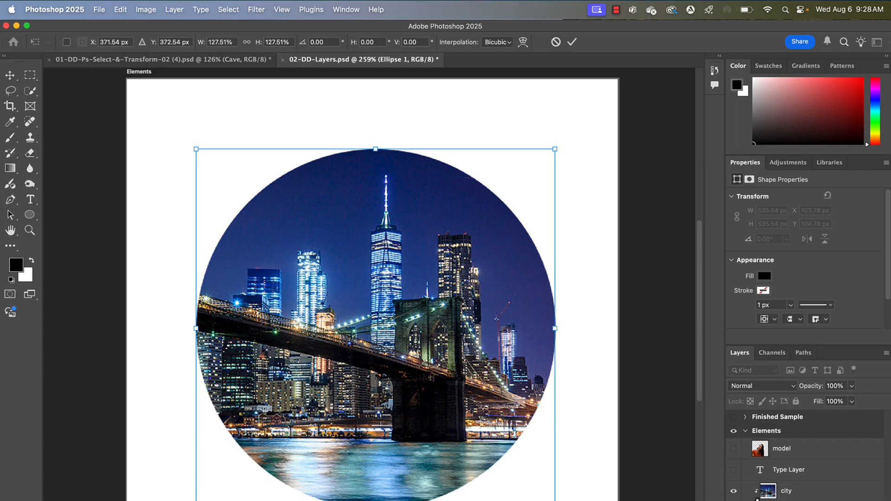
left_click(815, 469)
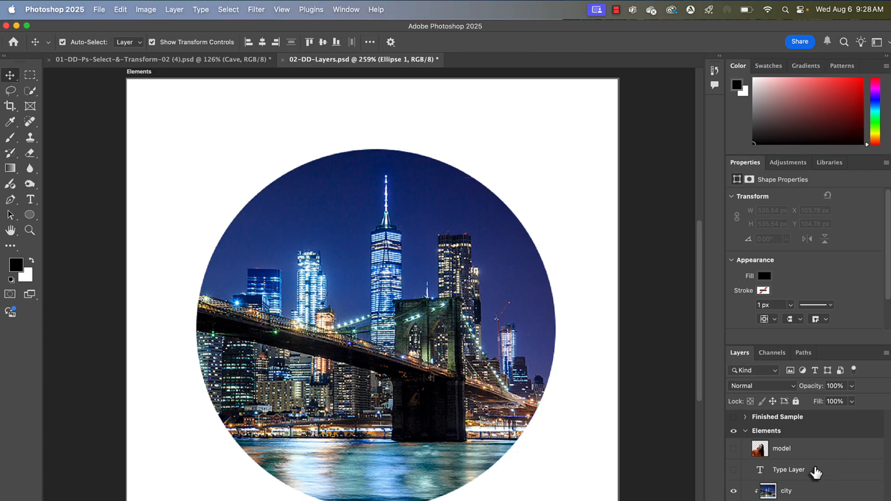
- Show the Type Layer and model layers again and move the model right to about X 126 px
left_click(734, 470)
left_click(734, 449)
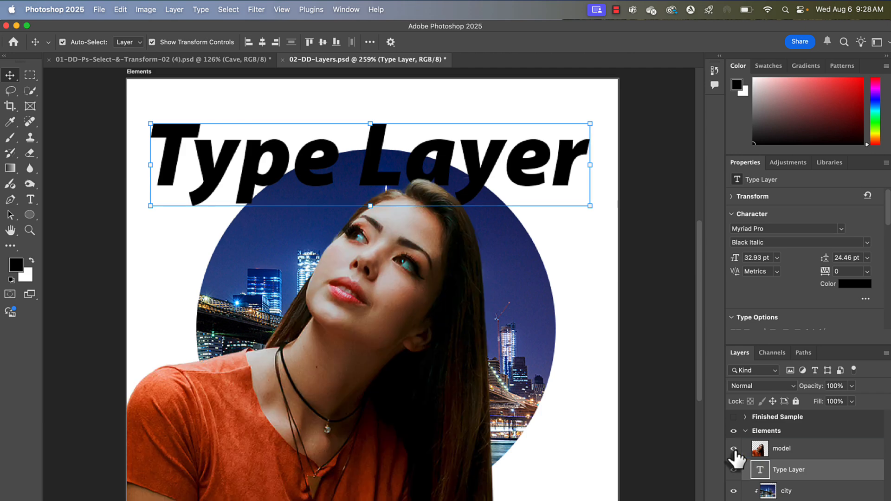
left_click_drag(424, 432, 461, 435)
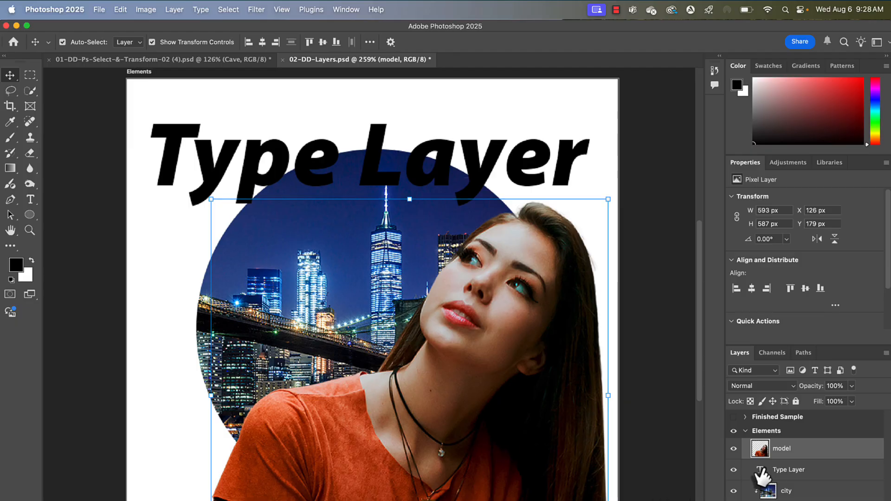
- Group the Type Layer, city and Ellipse 1 layers into a new group named model and bg
left_click(806, 490)
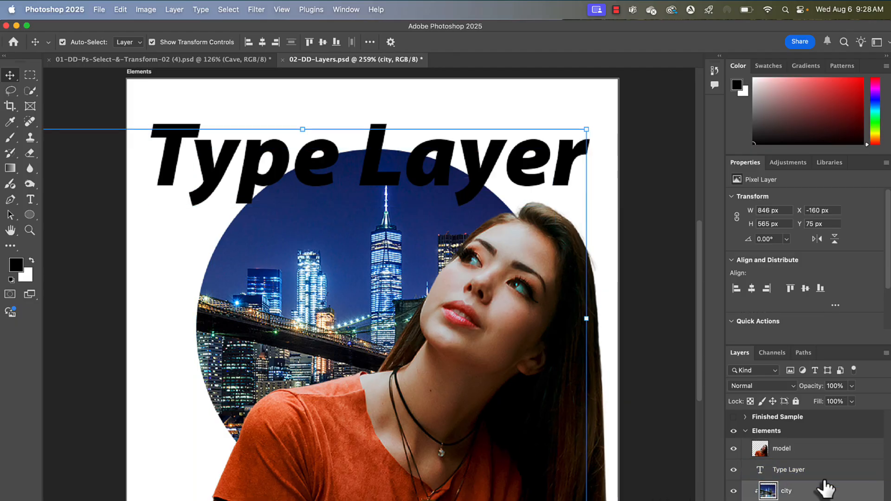
left_click(825, 478)
left_click(817, 500, "shift")
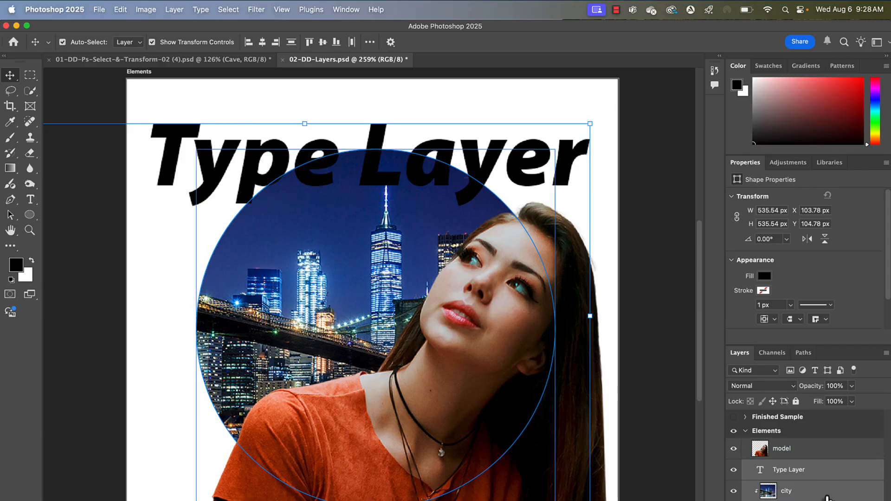
right_click(824, 474)
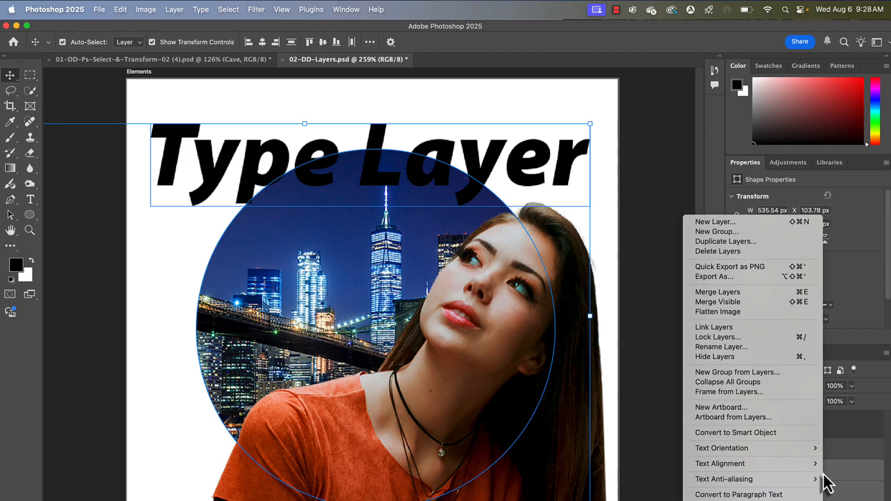
left_click(767, 374)
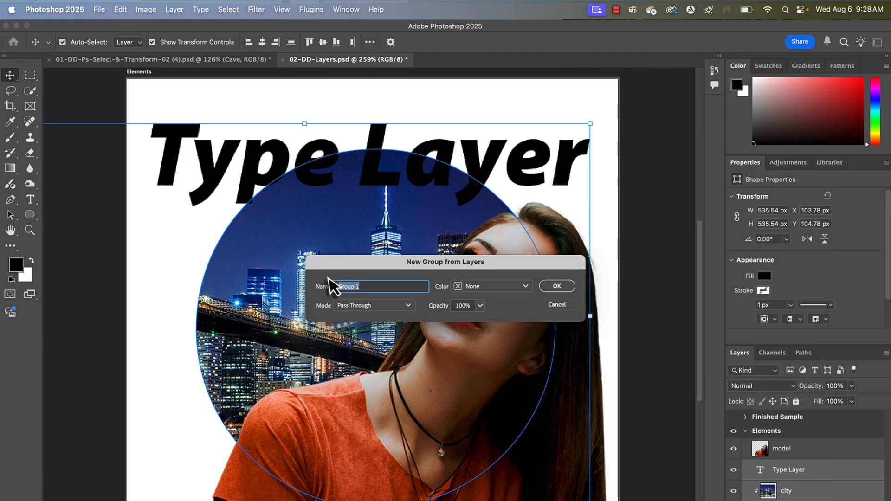
left_click(563, 287)
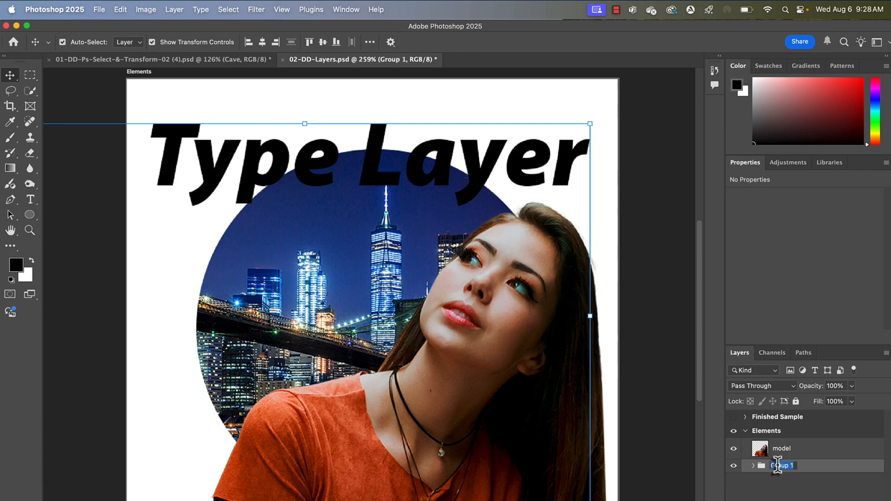
double_click(782, 465)
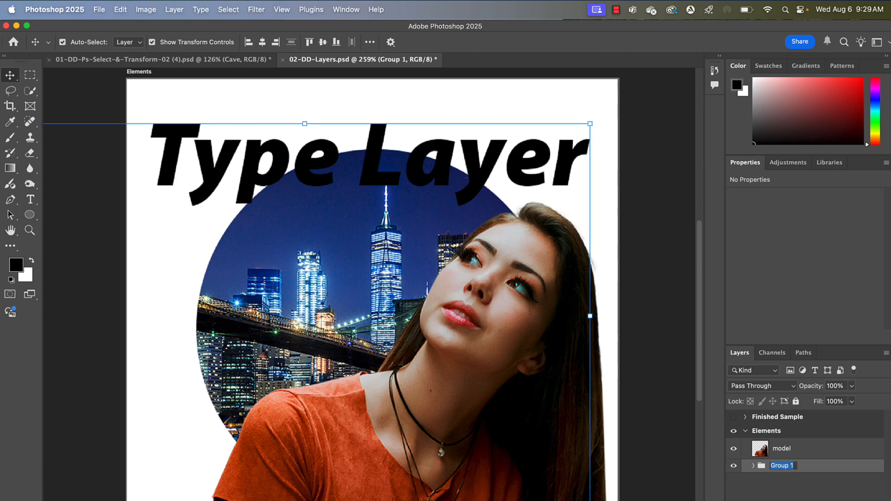
type("model and bg")
key("Return")
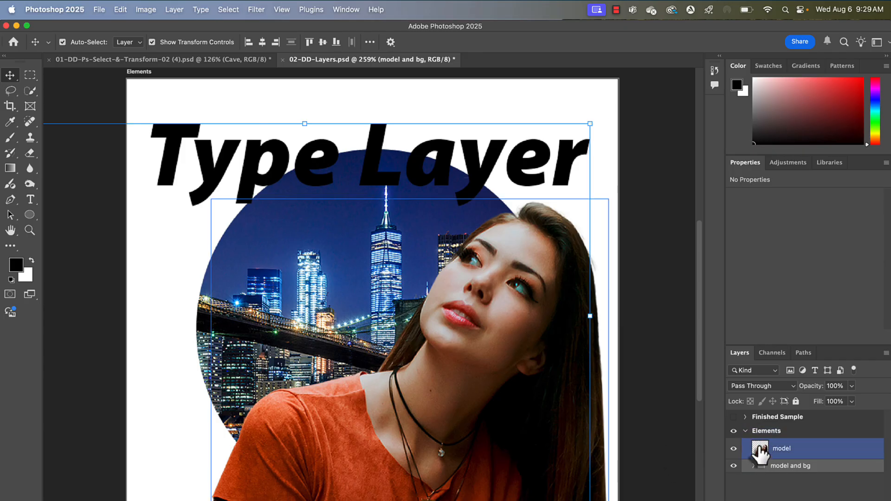
- Move the model layer into the model and bg group and ungroup the group's layers
left_click_drag(759, 453, 760, 466)
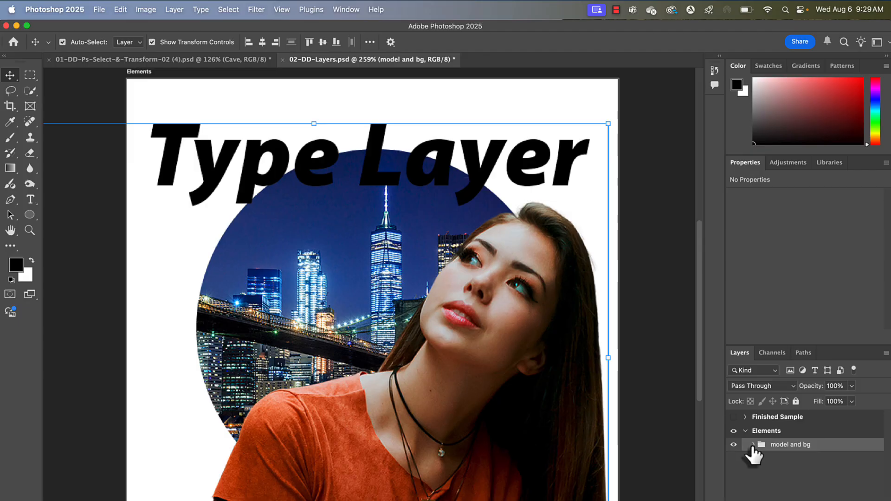
left_click(753, 445)
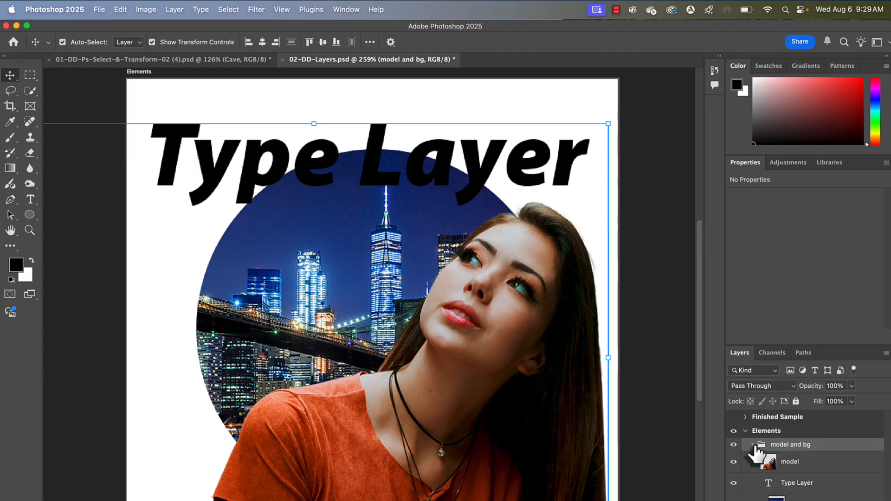
right_click(823, 447)
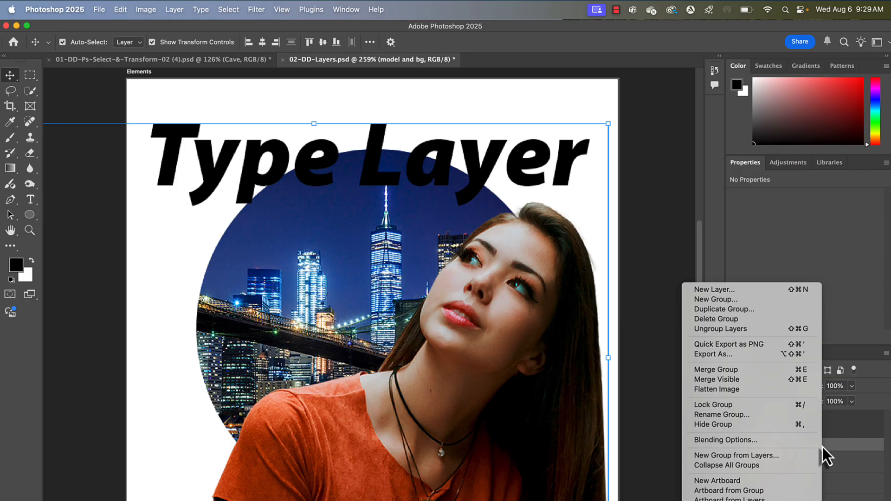
left_click(744, 327)
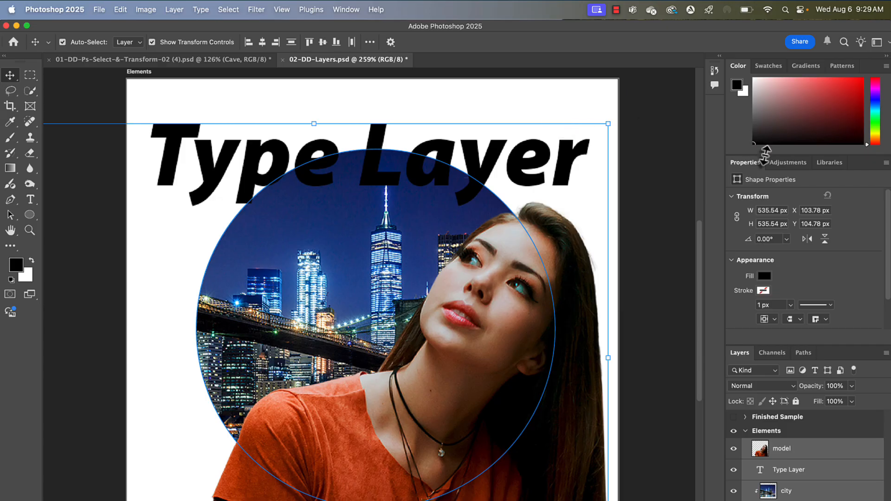
- Add a Black & White adjustment layer above the model layer
left_click(787, 166)
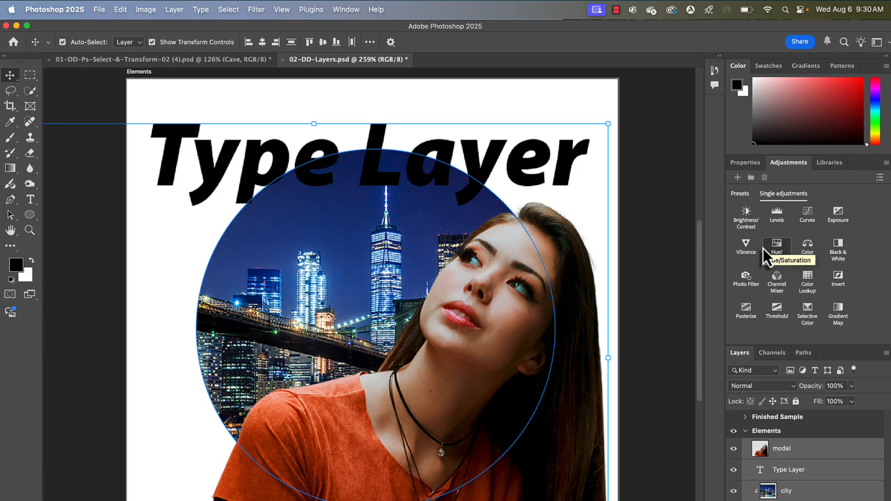
left_click(824, 454)
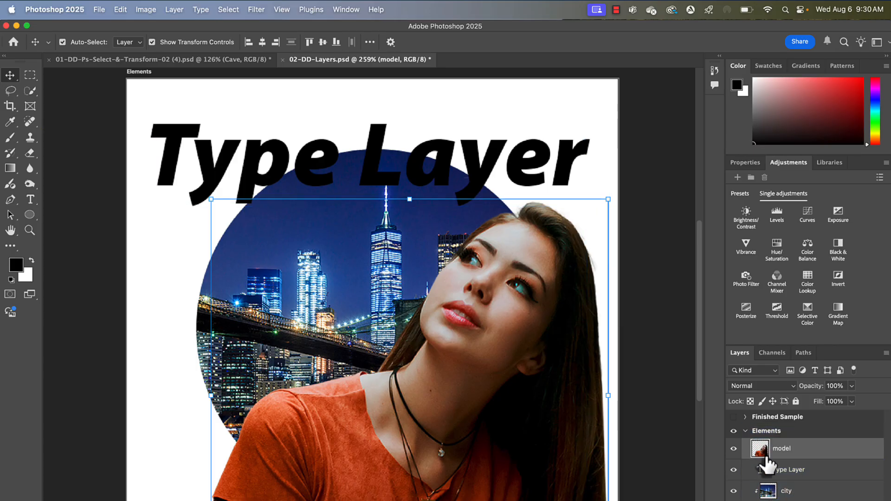
left_click(839, 250)
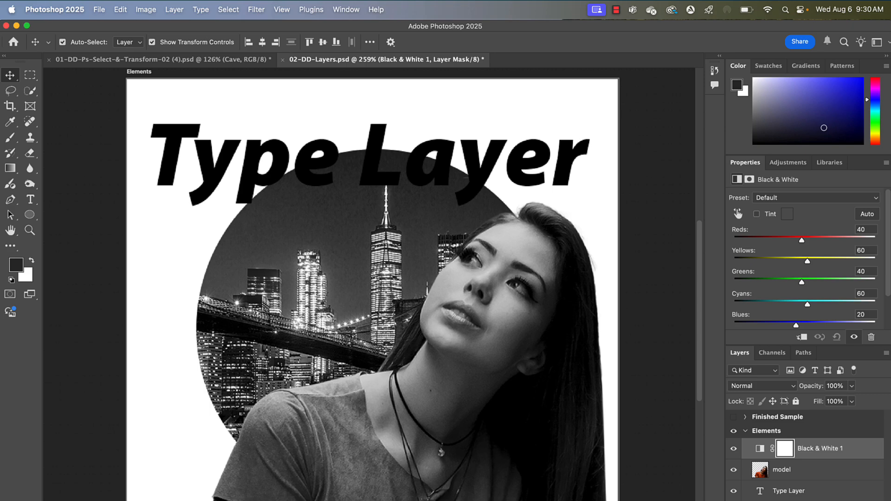
- Toggle the Black & White adjustment's visibility to compare the image with and without it
left_click(734, 448)
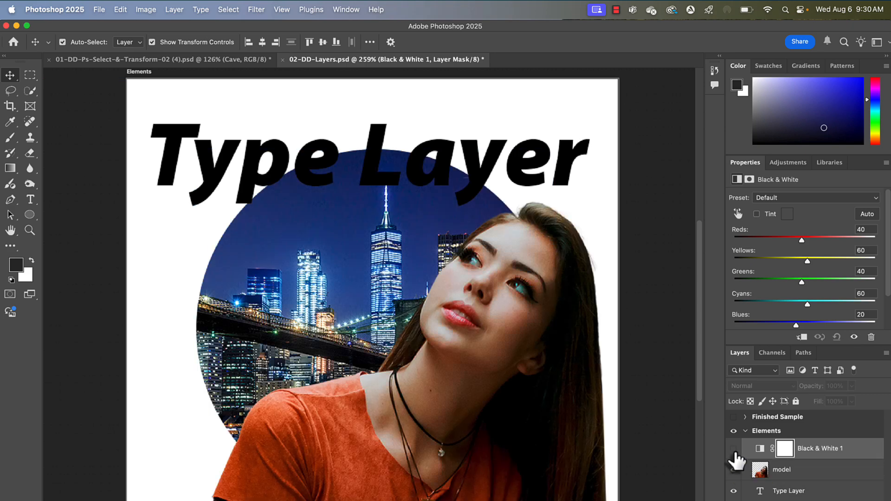
left_click(734, 448)
left_click(454, 199)
left_click(562, 496)
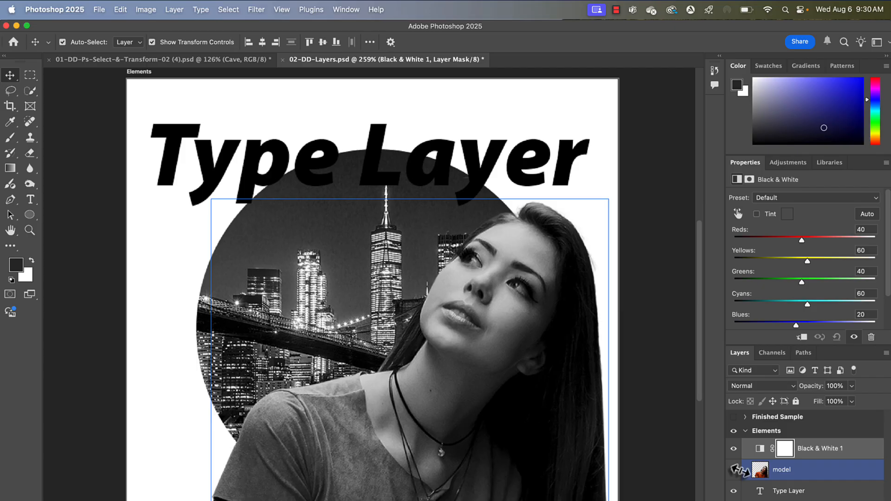
- Drag the Black & White layer below the model layer and back above it
left_click(831, 449)
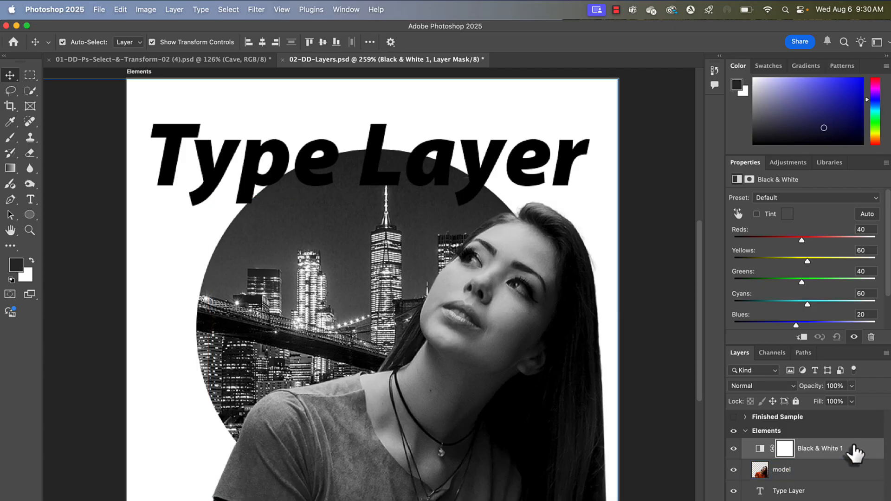
left_click_drag(855, 452, 846, 479)
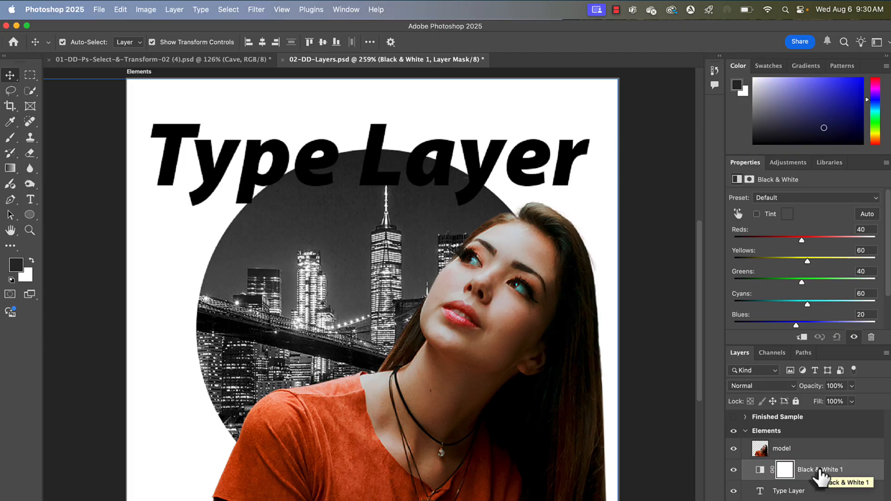
left_click_drag(820, 473, 816, 441)
left_click_drag(816, 441, 818, 439)
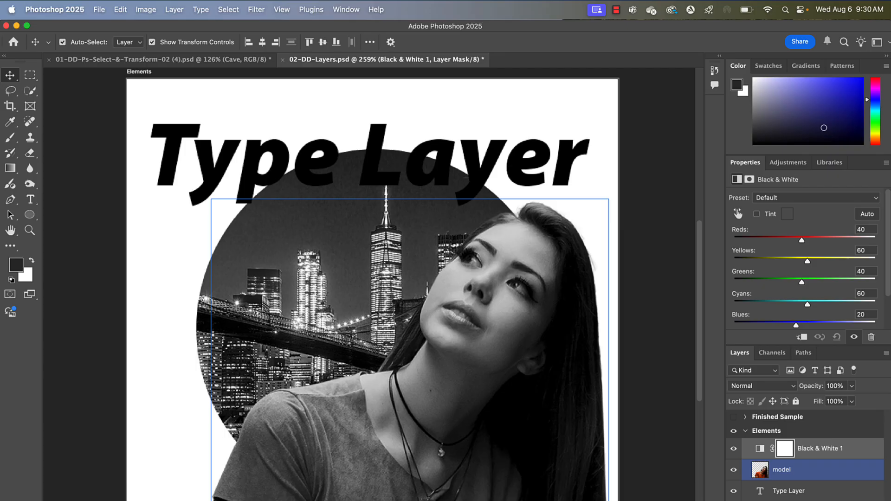
- Clip the Black & White adjustment to the model layer and release the clip again
left_click(686, 313)
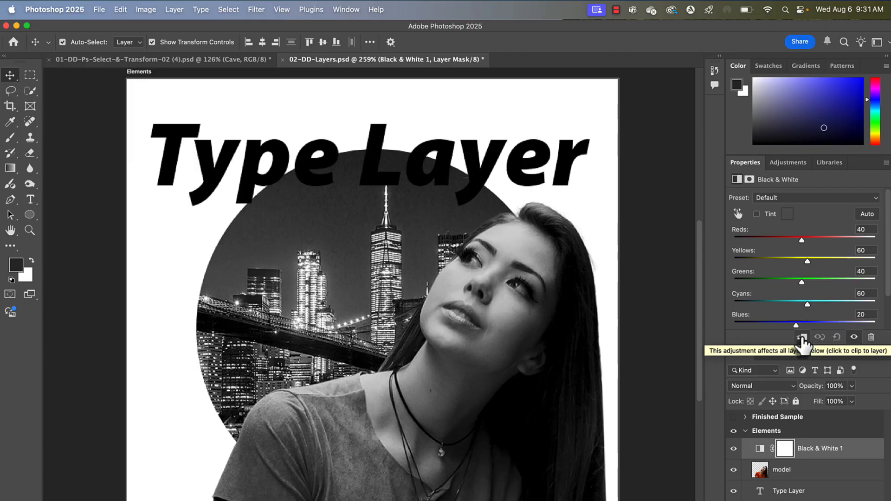
left_click(760, 470)
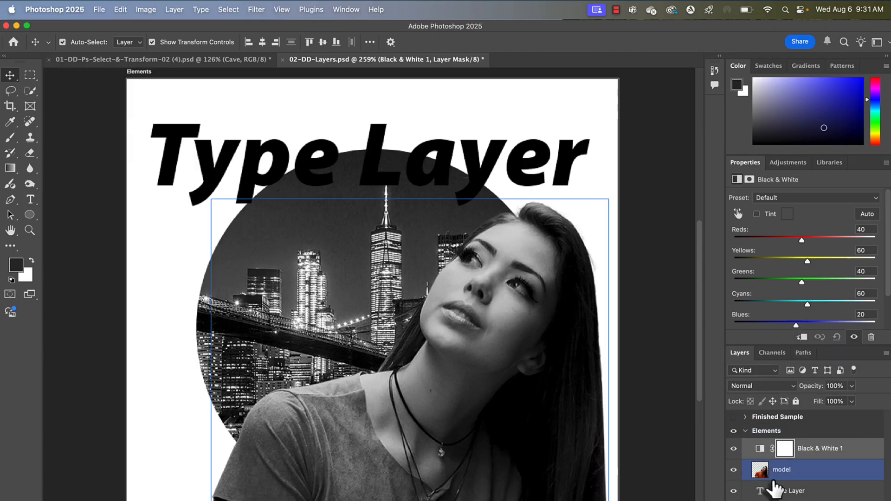
left_click(802, 337)
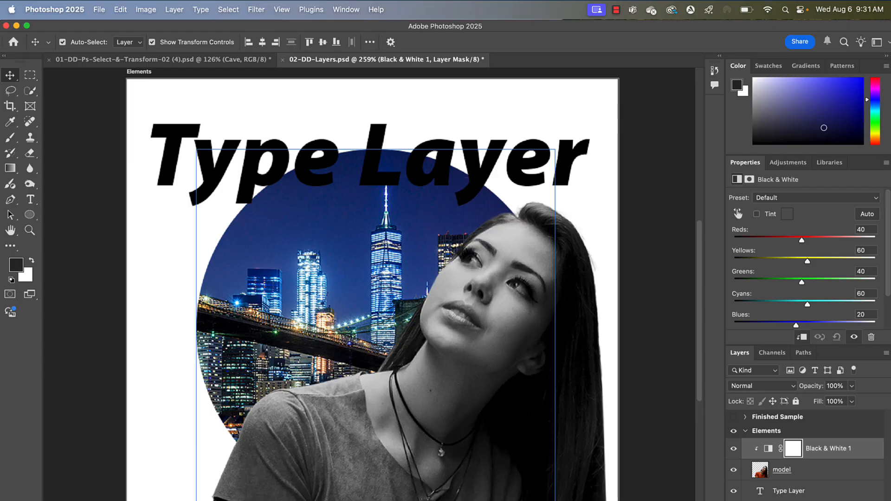
left_click(801, 337)
left_click(544, 287)
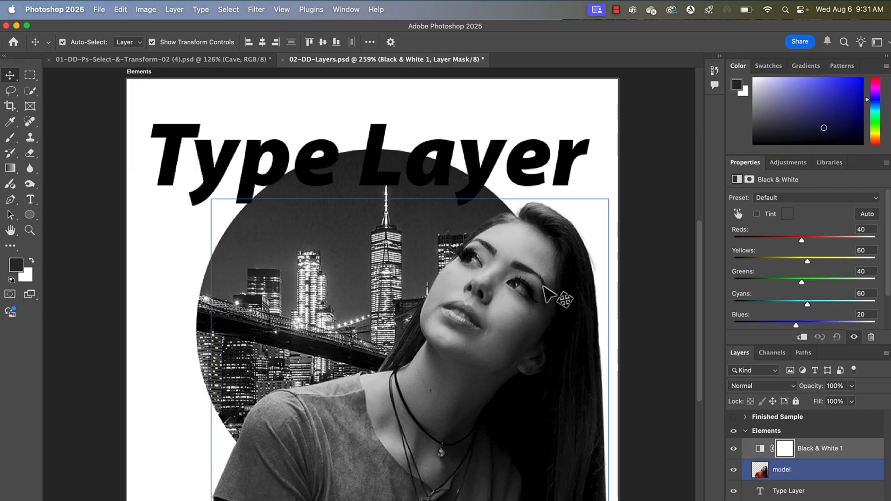
- Hide and re-show the Black & White adjustment a few times to compare the colour and greyscale versions
left_click(645, 376)
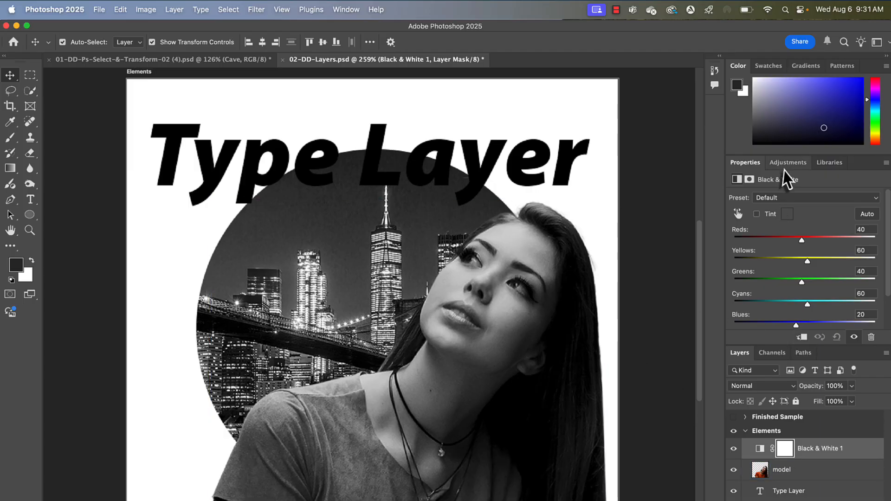
left_click(734, 449)
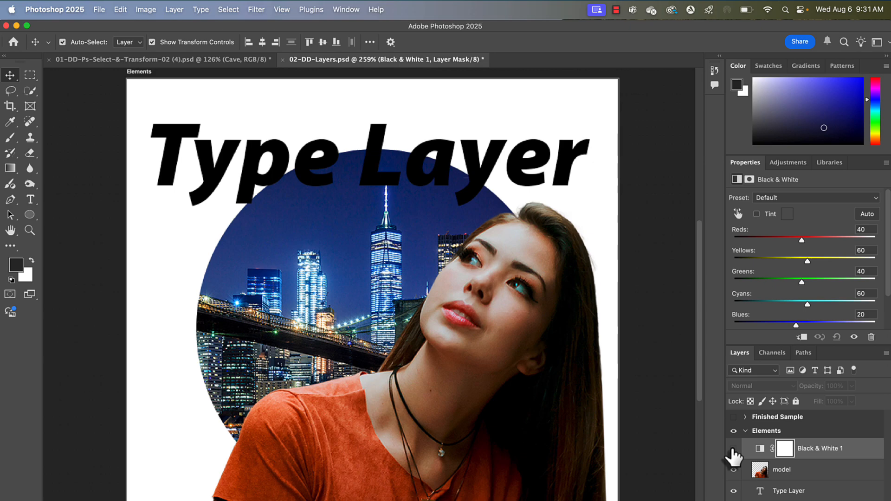
left_click(734, 449)
left_click(734, 449)
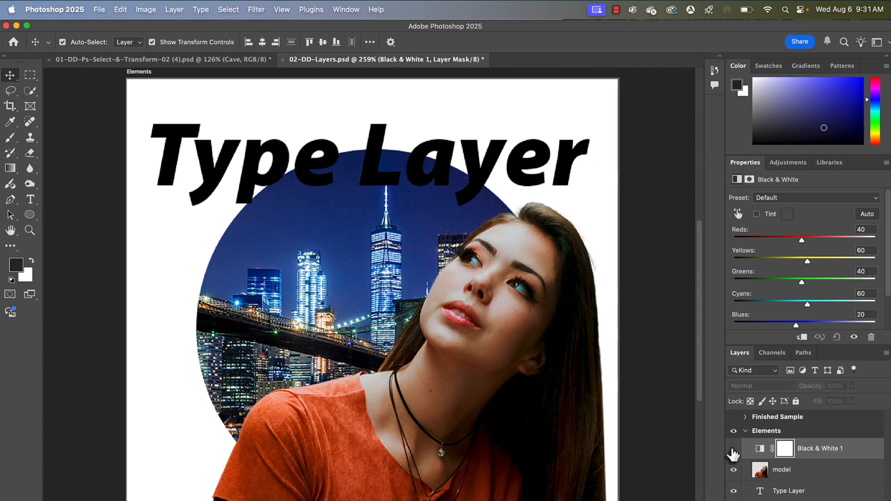
left_click(734, 449)
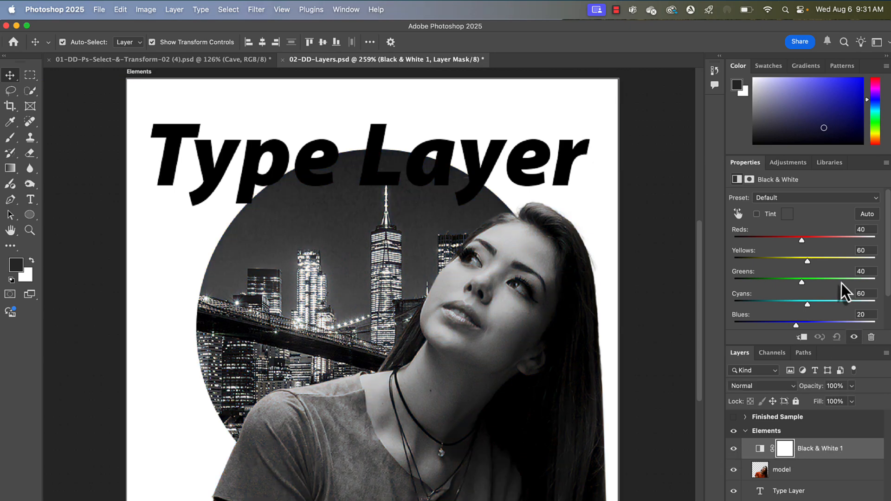
- Add a Curves adjustment layer and bend the curve into an S-shape, darkening shadows and brightening highlights
left_click(789, 163)
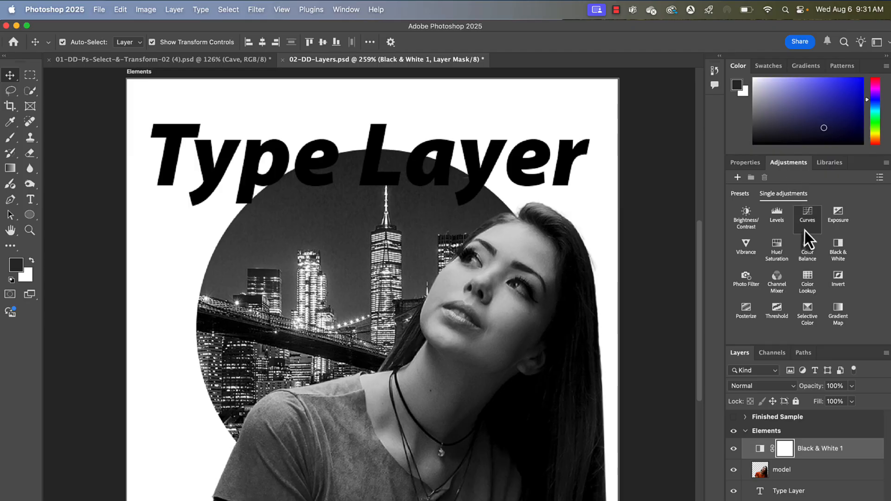
left_click(807, 220)
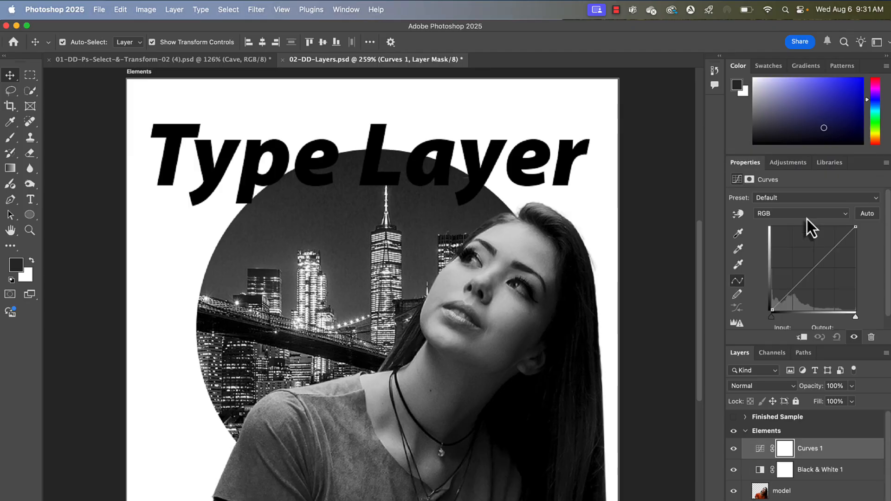
left_click_drag(792, 297, 773, 309)
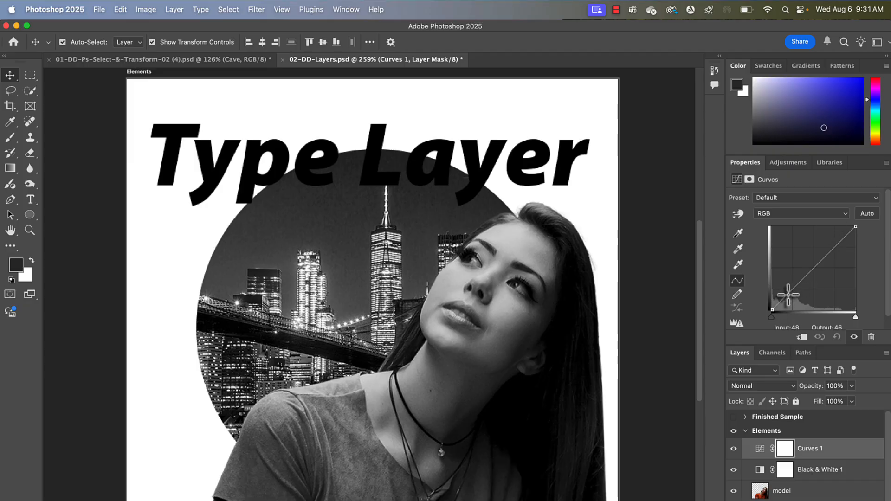
left_click_drag(788, 295, 784, 306)
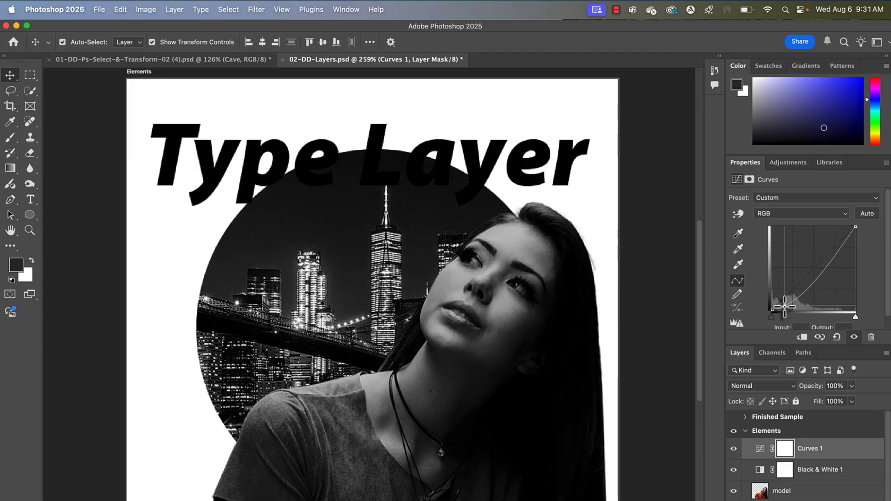
left_click_drag(826, 263, 828, 237)
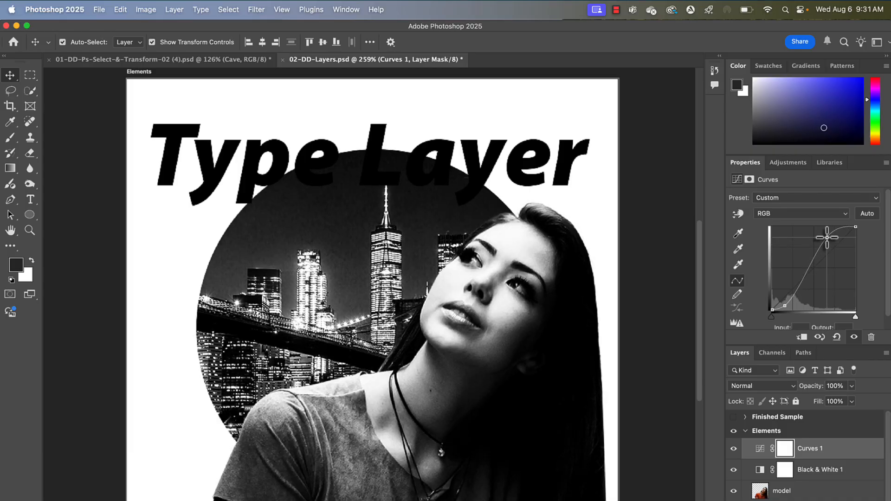
- Toggle the Curves adjustment's visibility to compare the contrast with and without it
left_click(733, 449)
left_click(733, 449)
left_click(734, 449)
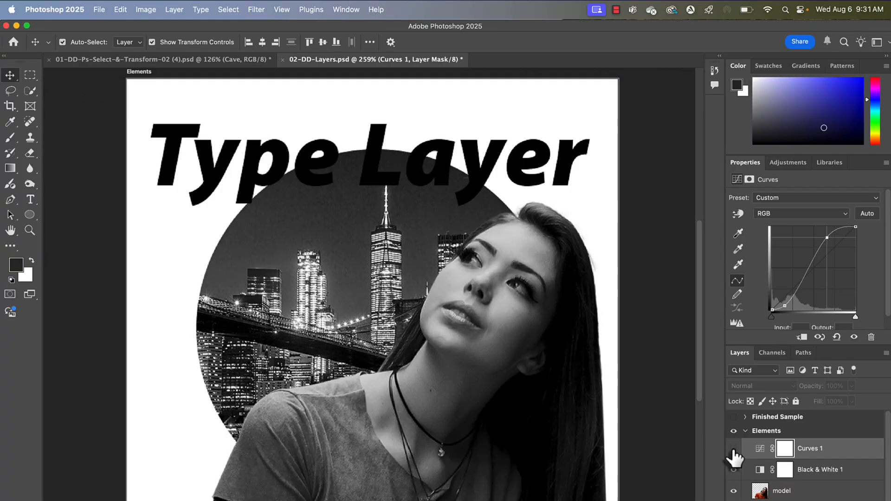
left_click(733, 448)
- Hide the Black & White adjustment and toggle Curves again to judge its effect on the colour image
left_click(734, 469)
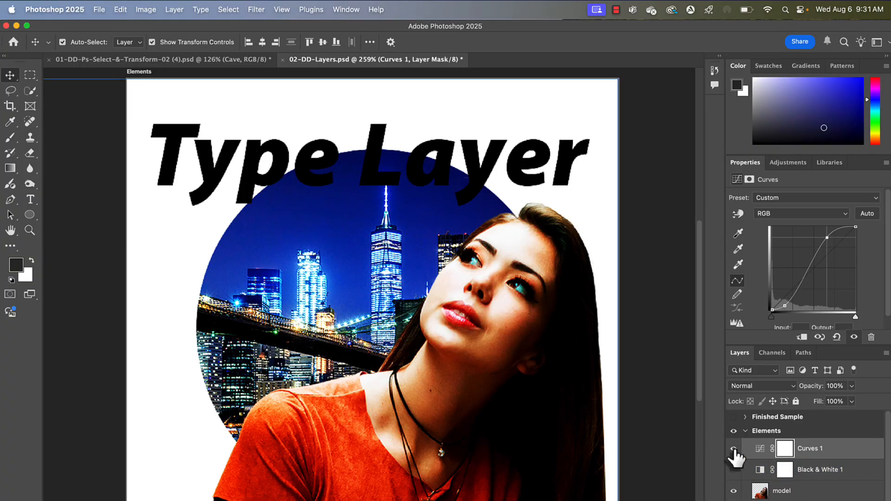
left_click(734, 448)
left_click(734, 449)
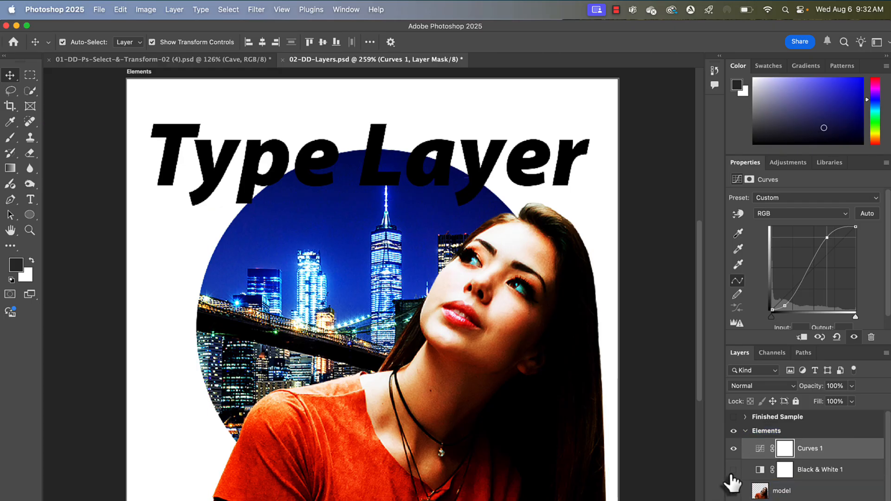
left_click(734, 492)
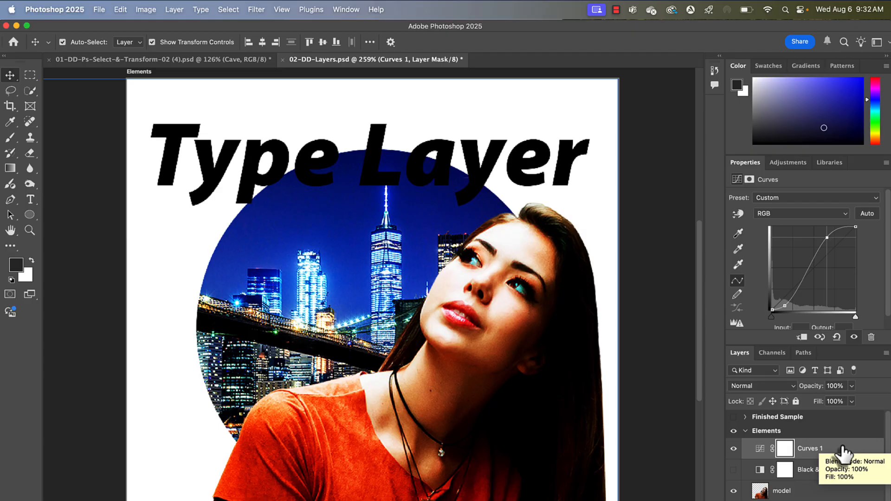
- Move the Curves layer below Black & White 1 and clip it to the model layer
left_click_drag(843, 452, 780, 483)
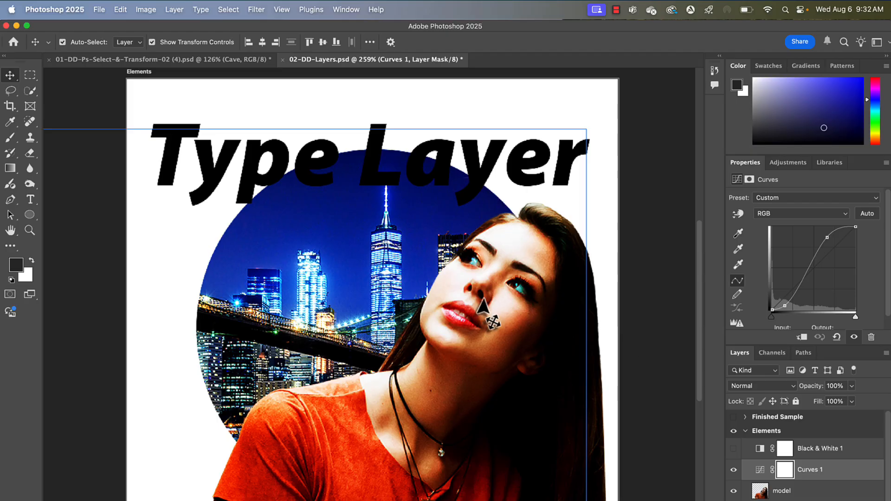
left_click(803, 339)
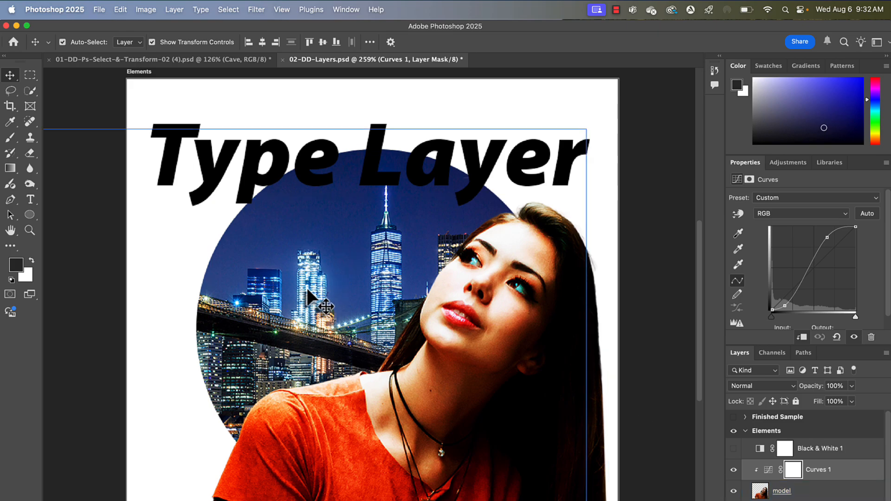
- Hide the Curves adjustment and add a Gradient Map adjustment layer
left_click(791, 167)
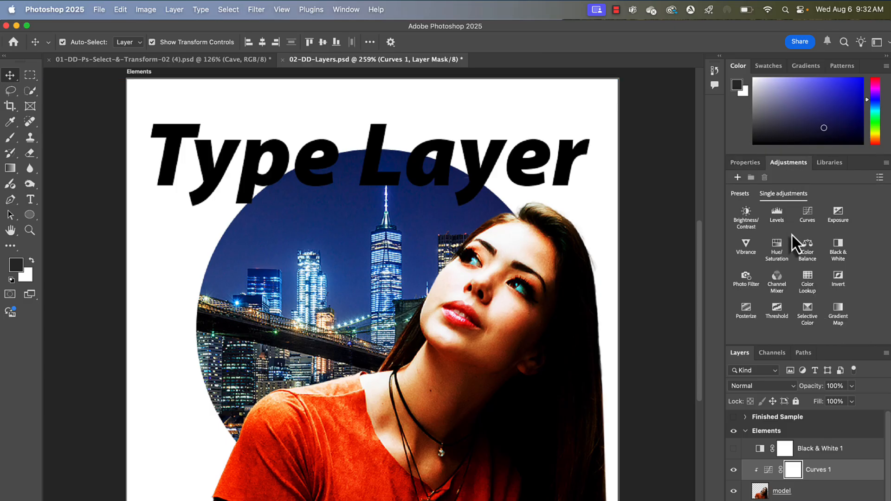
left_click(733, 470)
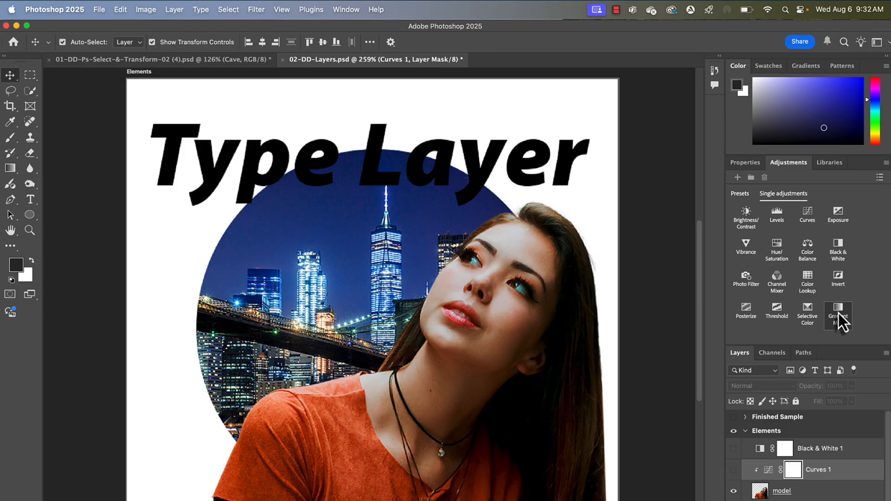
left_click(839, 313)
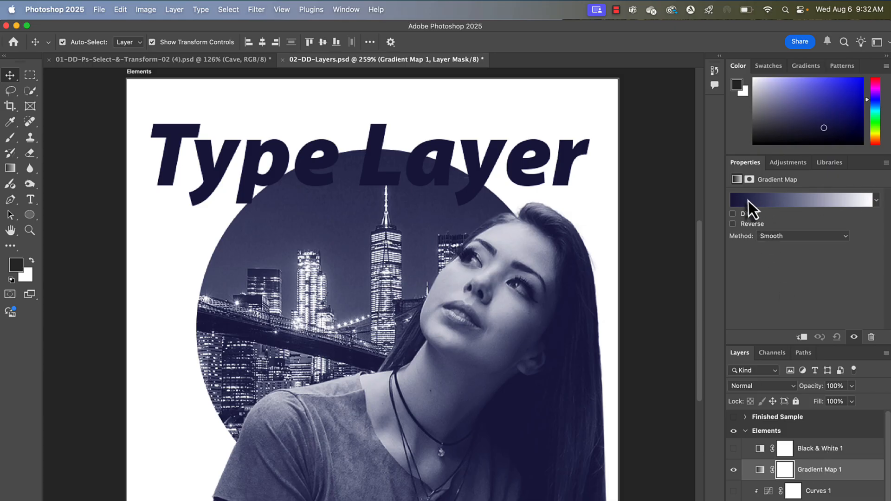
- Open the gradient map's gradient for editing and set its left colour stop to dark blue 050569
left_click(787, 200)
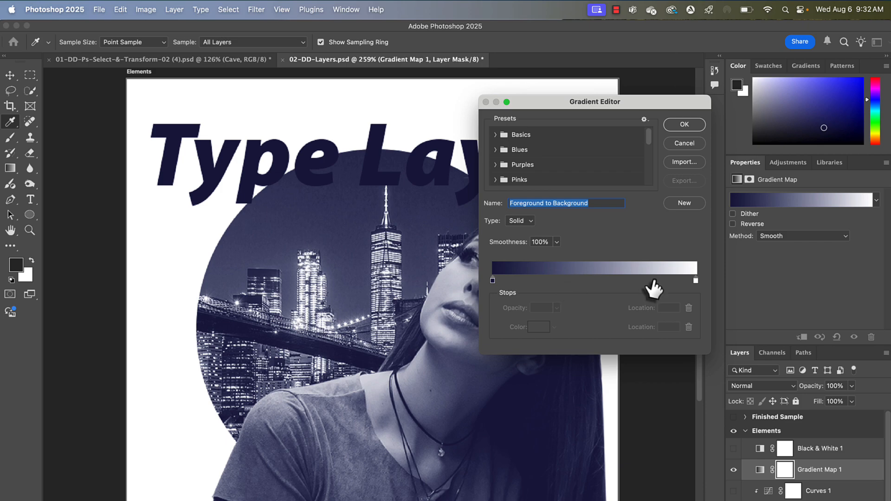
left_click(493, 281)
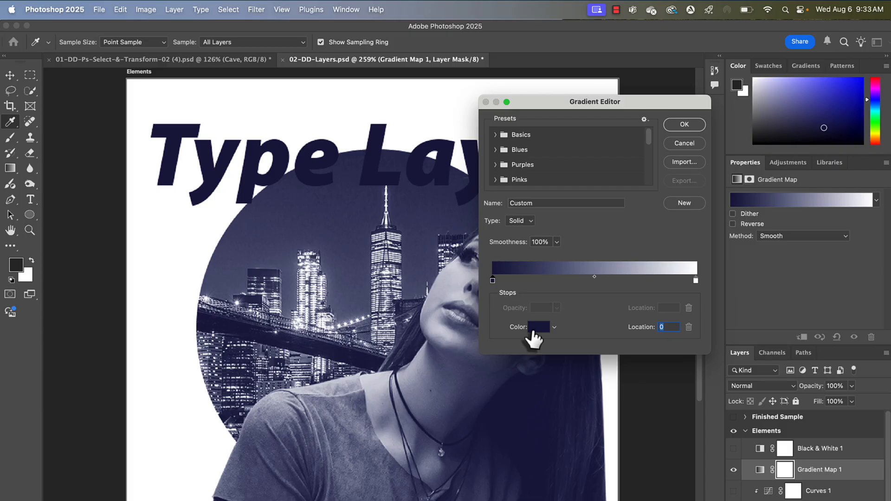
left_click(539, 327)
left_click_drag(550, 219, 588, 200)
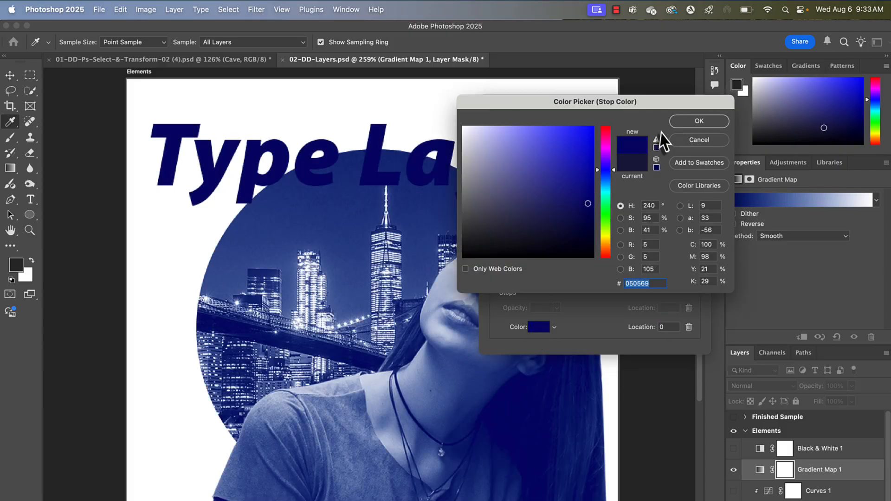
left_click(683, 123)
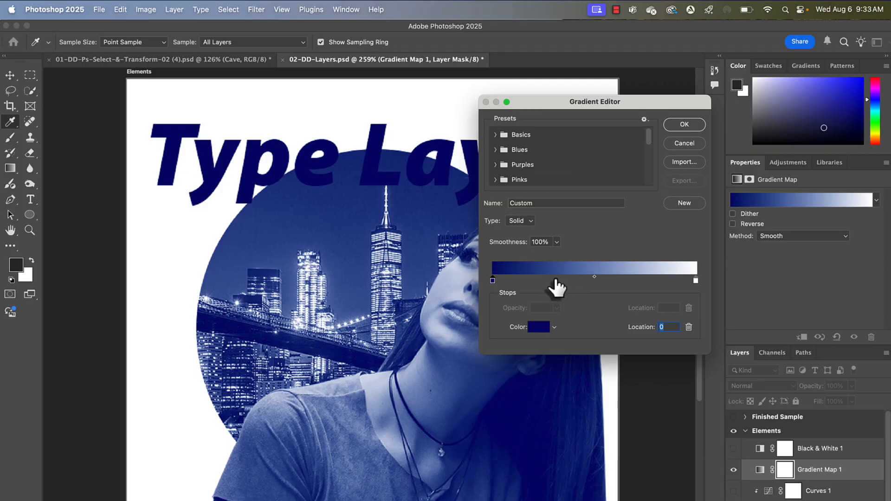
- Add a colour stop at location 31 and set its colour to red e51111
left_click(554, 280)
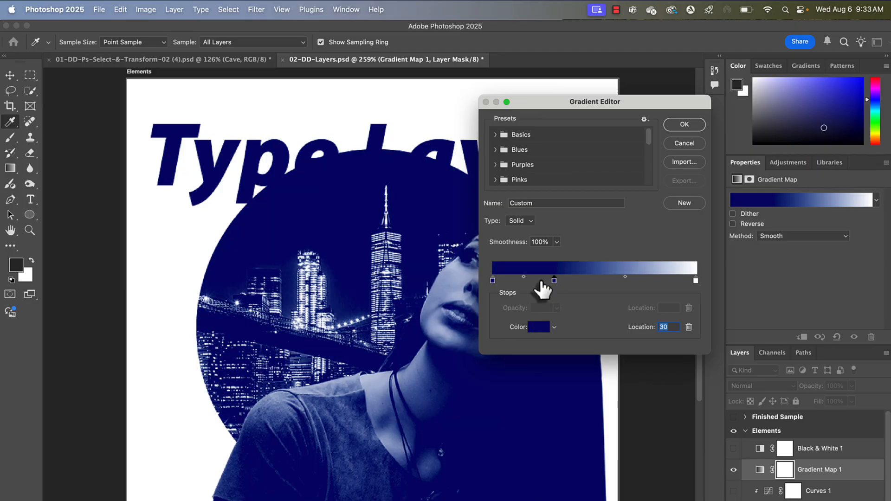
left_click_drag(555, 281, 556, 282)
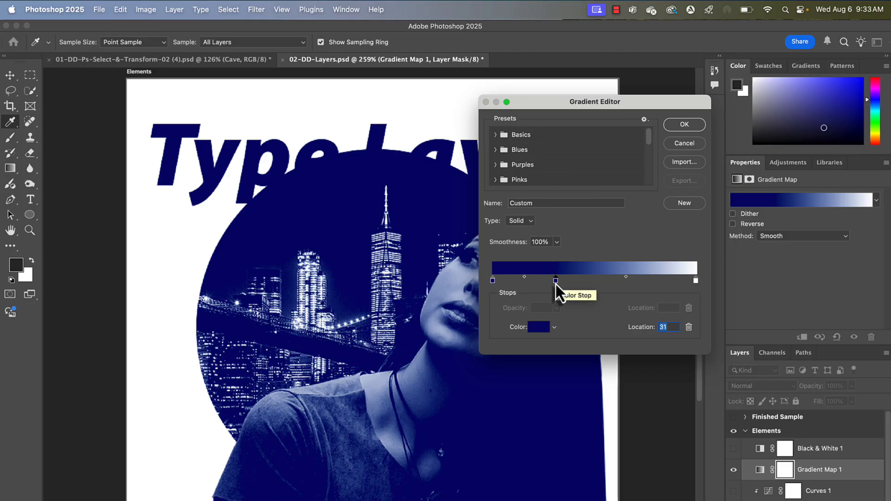
left_click(537, 329)
left_click_drag(607, 250, 608, 262)
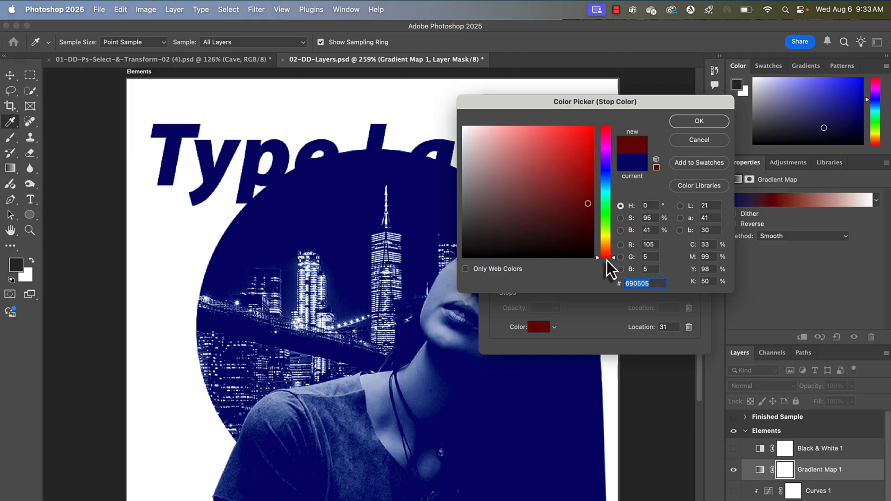
left_click_drag(586, 202, 585, 139)
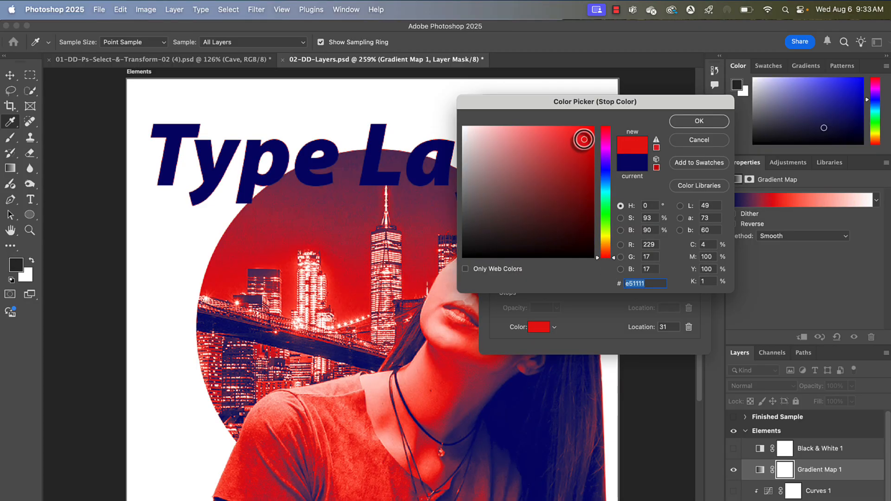
left_click(680, 122)
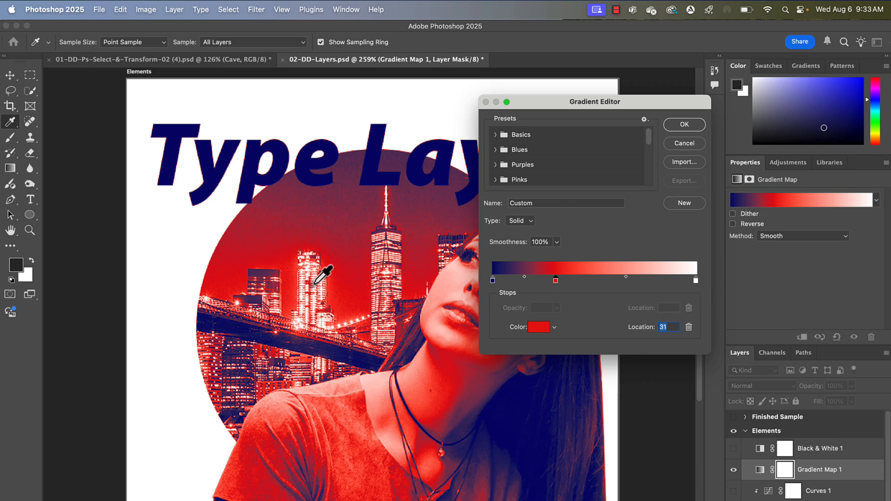
- Set the gradient's right colour stop to yellow ffea00
double_click(696, 281)
left_click(606, 238)
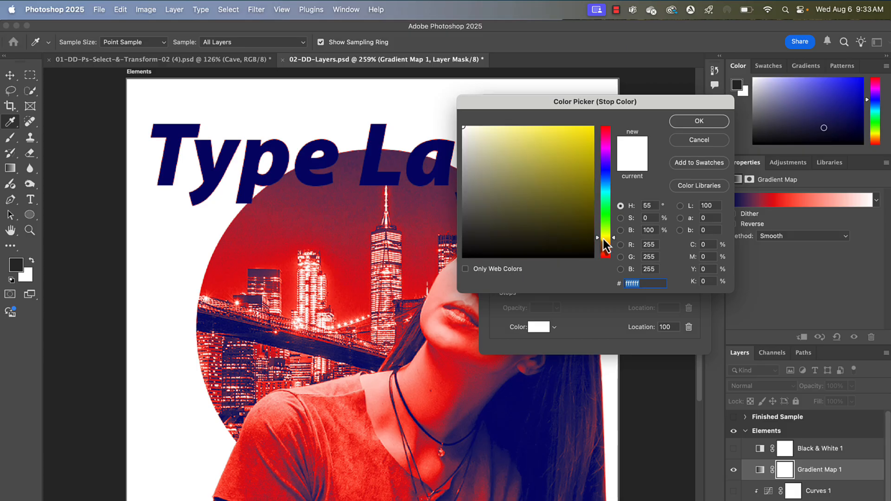
left_click_drag(578, 175, 608, 120)
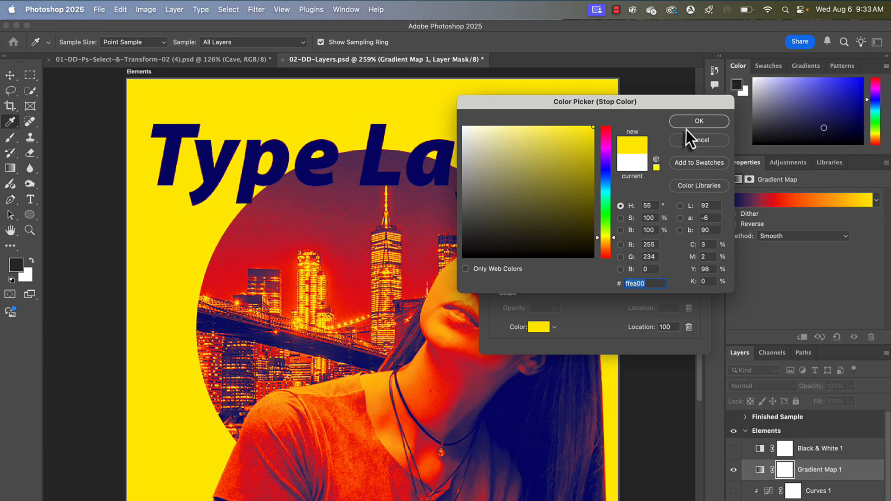
left_click(697, 123)
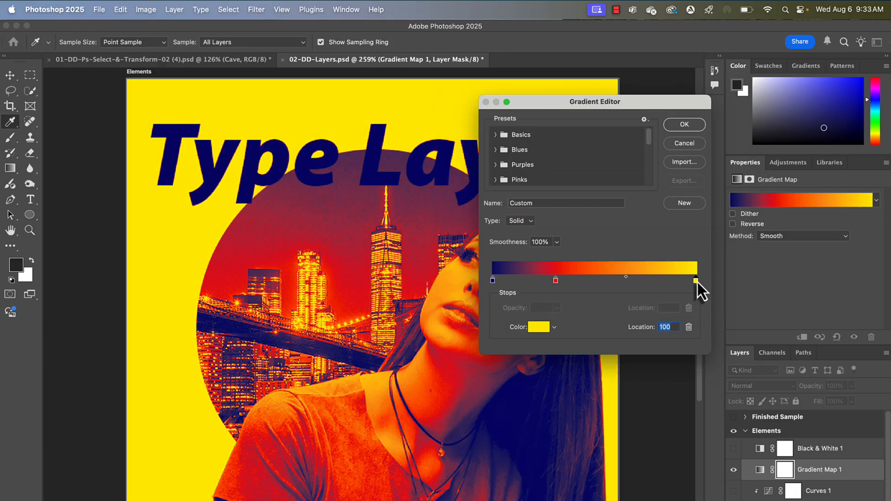
- Move the yellow stop to location 70 and add a new colour stop at location 99
left_click_drag(696, 280, 635, 277)
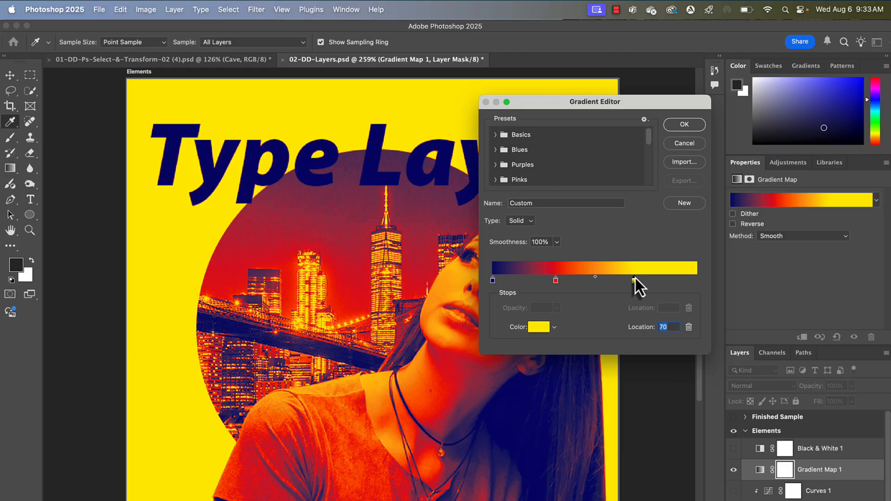
left_click(695, 281)
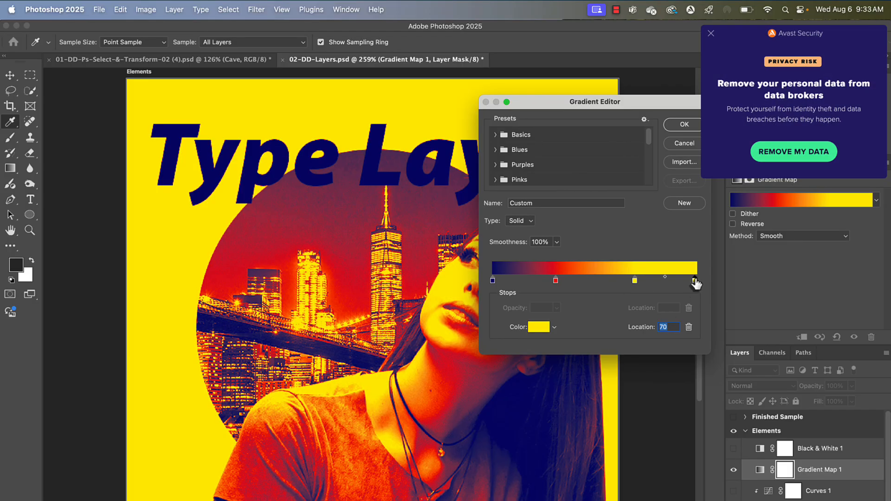
left_click(711, 34)
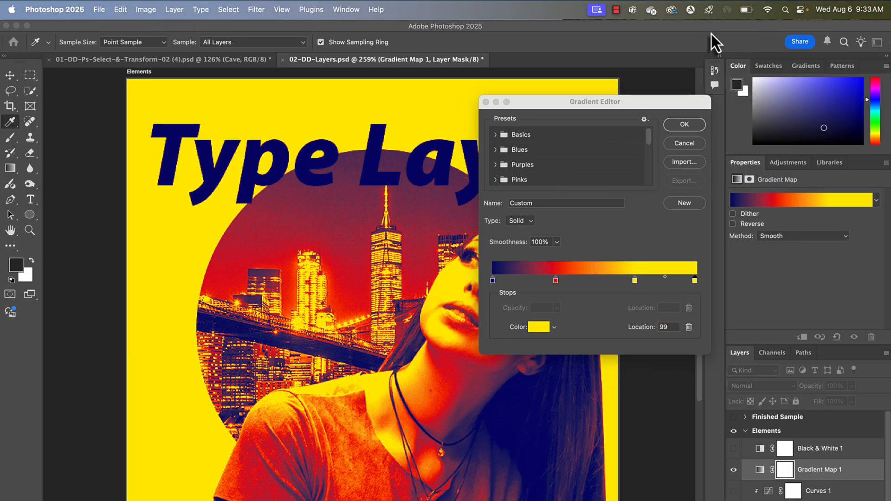
- Set the colour stop at location 99 to white
double_click(695, 281)
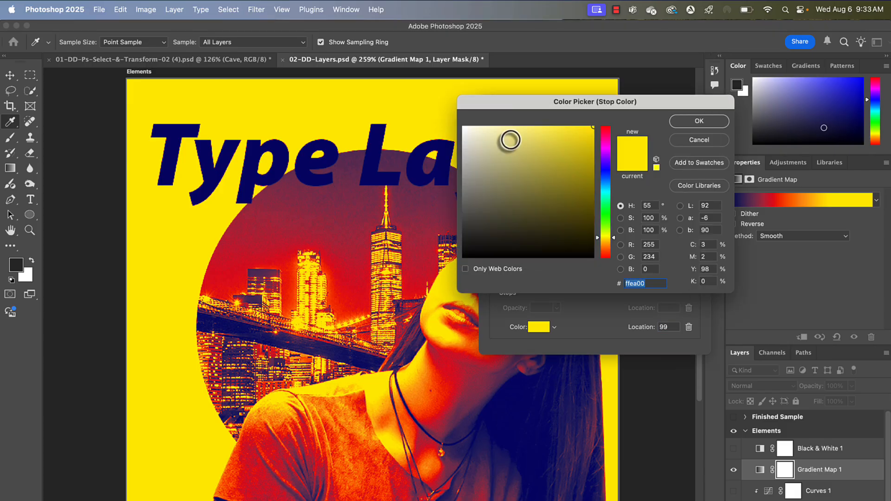
left_click(504, 137)
left_click_drag(505, 136, 442, 87)
left_click(689, 123)
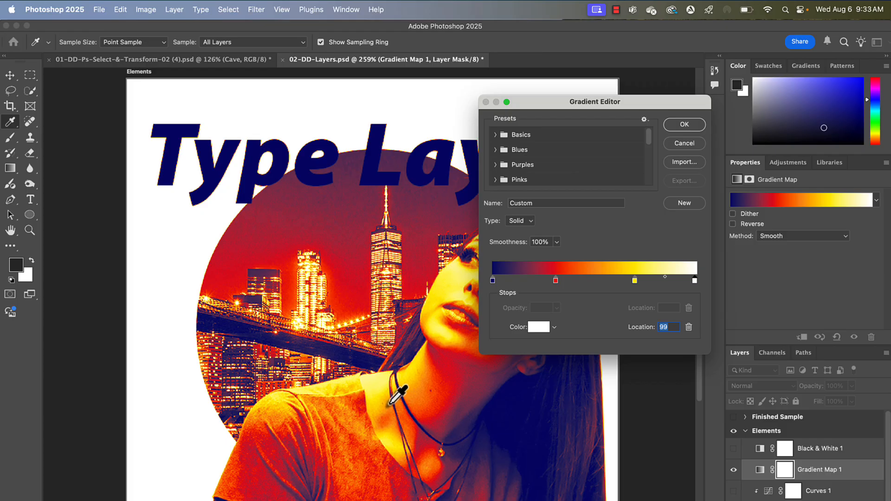
- Remove the red colour stop from the gradient map's gradient
mouse_move(635, 281)
left_mouse_down()
mouse_move(602, 283)
mouse_move(639, 282)
left_mouse_up()
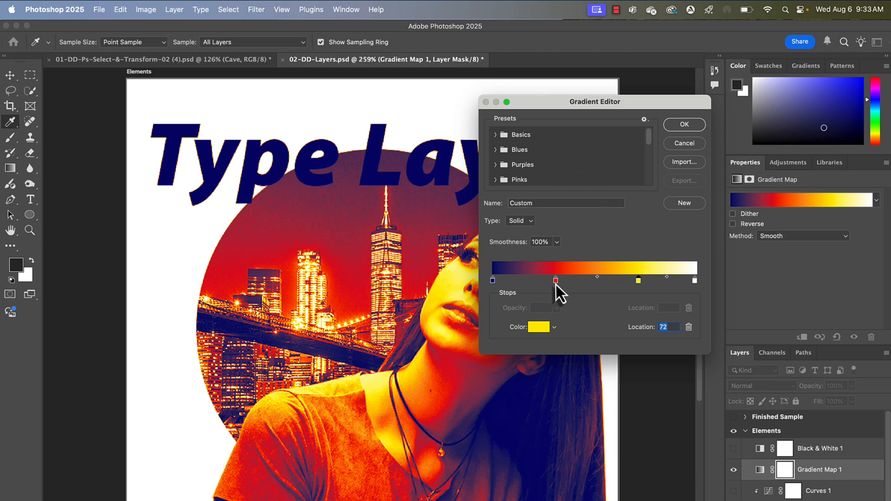
mouse_move(556, 281)
left_mouse_down()
mouse_move(533, 285)
mouse_move(569, 285)
mouse_move(561, 284)
left_mouse_up()
left_click_drag(530, 101, 633, 92)
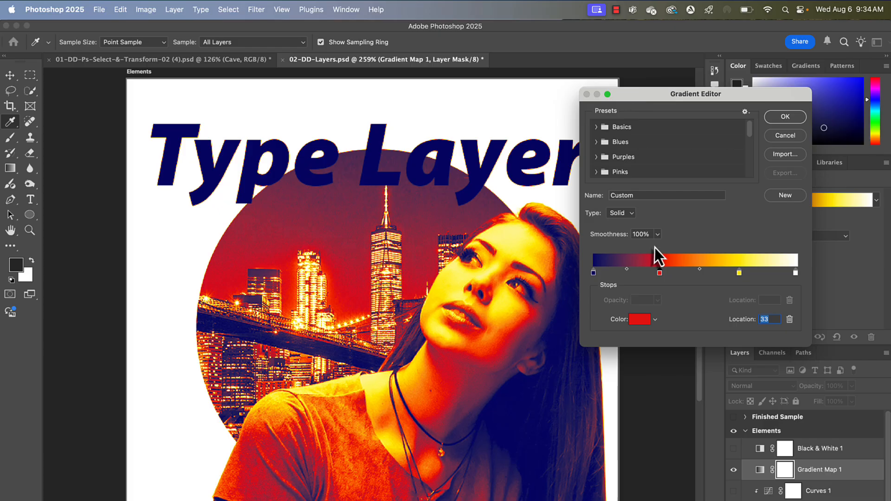
left_click_drag(661, 275, 663, 375)
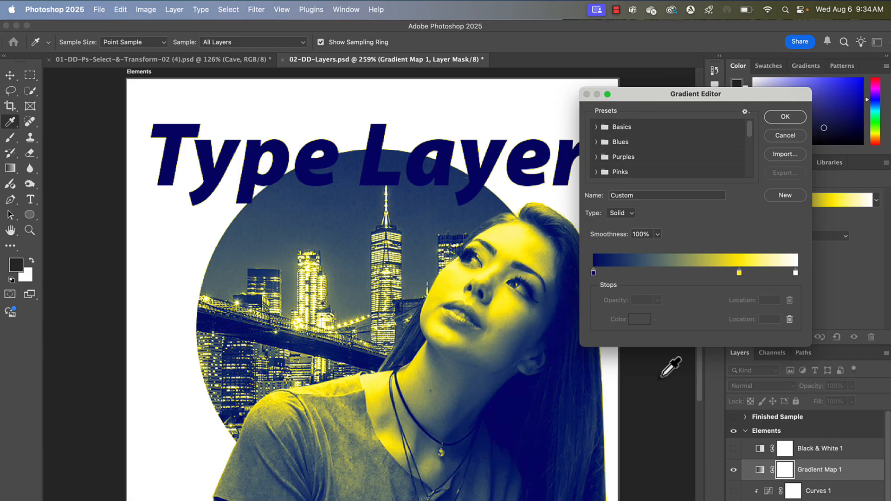
- Move the yellow stop to location 49, set its colour to ff5555, and confirm the edited gradient
left_click_drag(739, 273, 678, 274)
left_click_drag(692, 276, 695, 277)
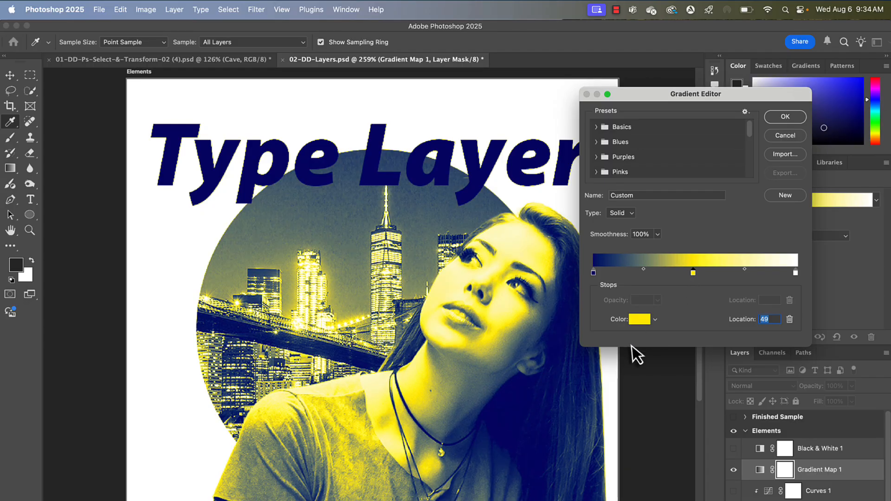
left_click(640, 319)
left_click_drag(603, 256, 609, 263)
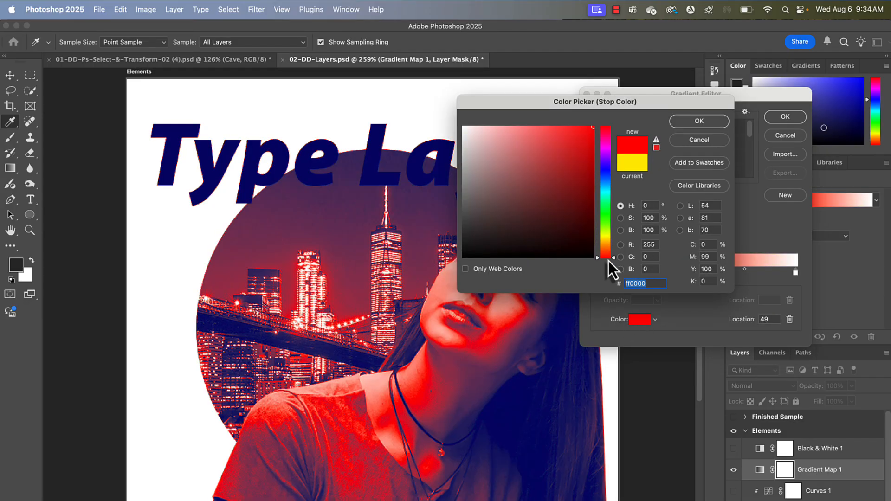
left_click_drag(571, 152, 551, 122)
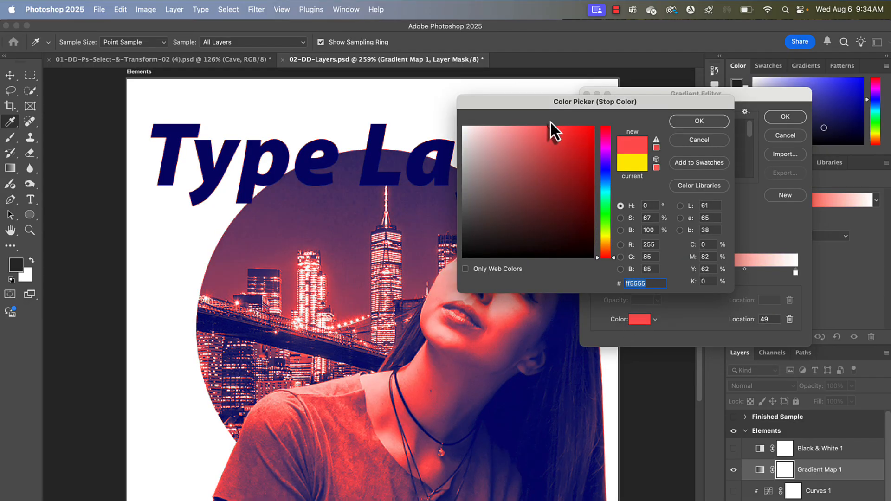
left_click(699, 121)
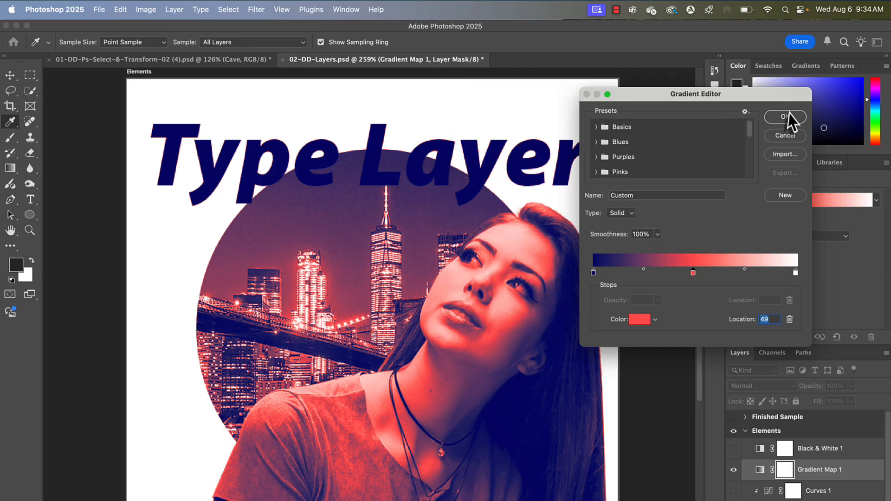
left_click(785, 117)
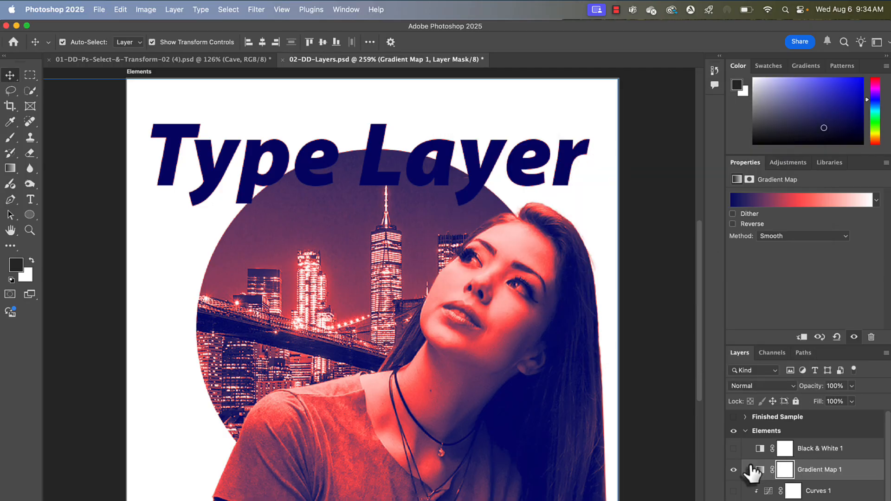
- Turn on visibility of the Curves 1 adjustment layer
left_click(733, 492)
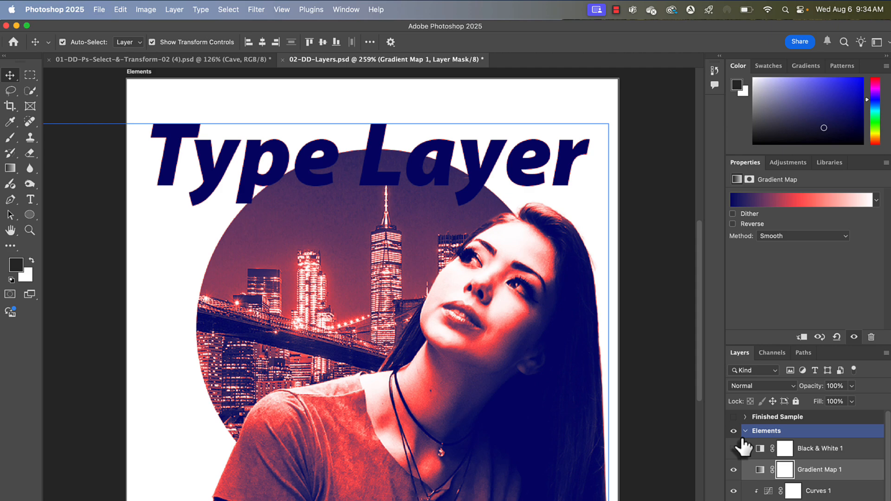
scroll(744, 453, "down", 1)
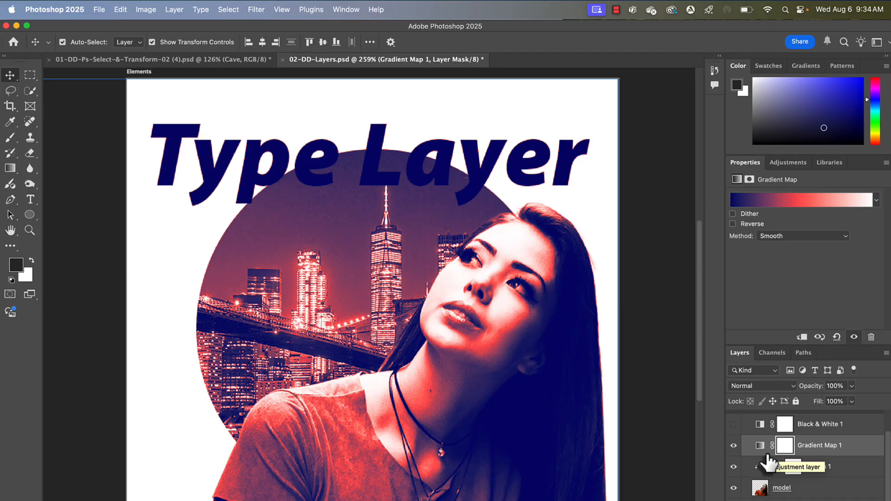
left_click(616, 10)
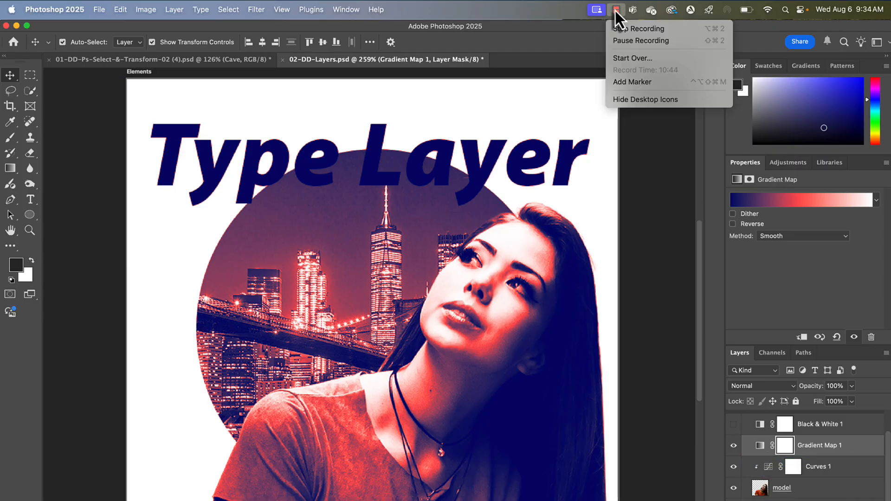